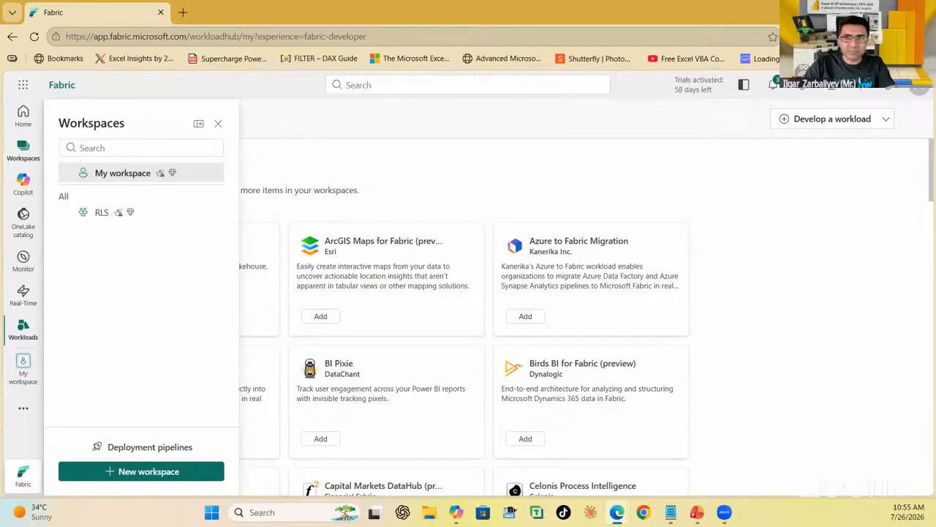
# - Start a new workspace named Lakehouse_Creating_WS with the description "Lab Purpose Only"
pyautogui.click(141, 147)
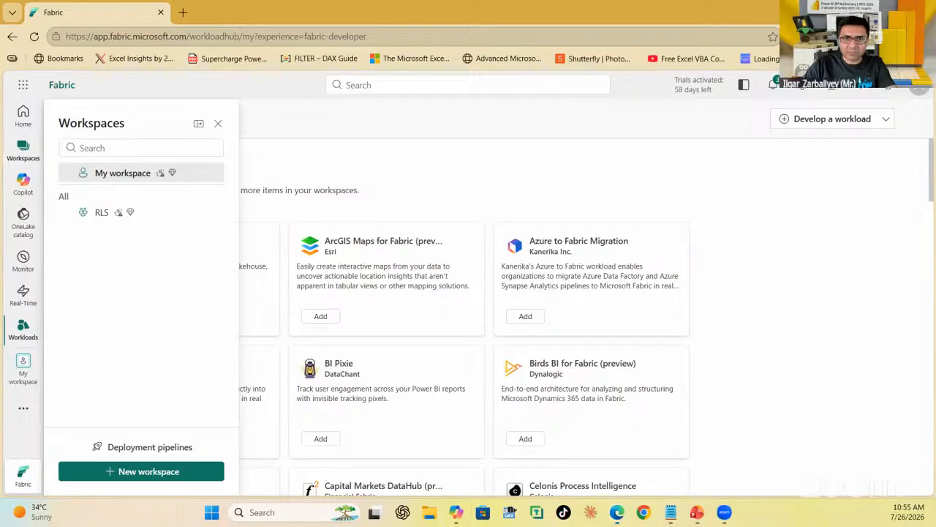
pyautogui.click(184, 469)
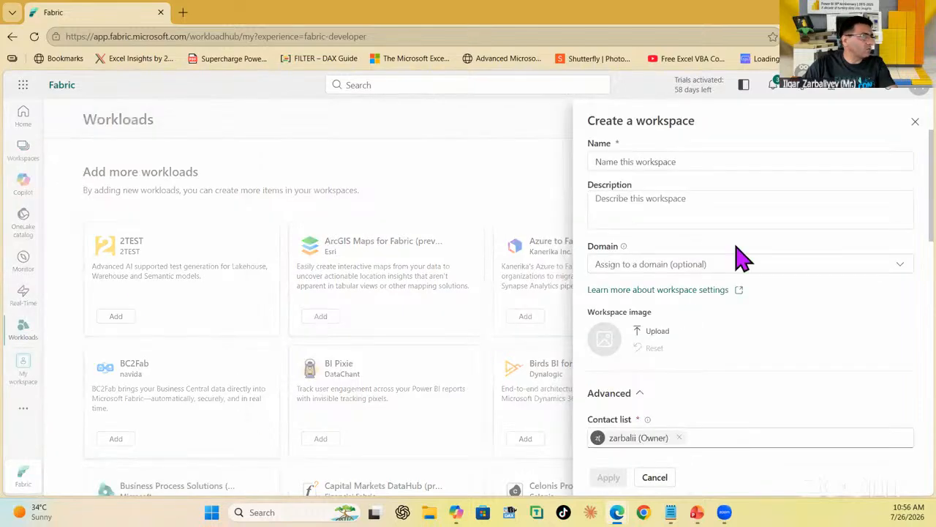
pyautogui.click(700, 166)
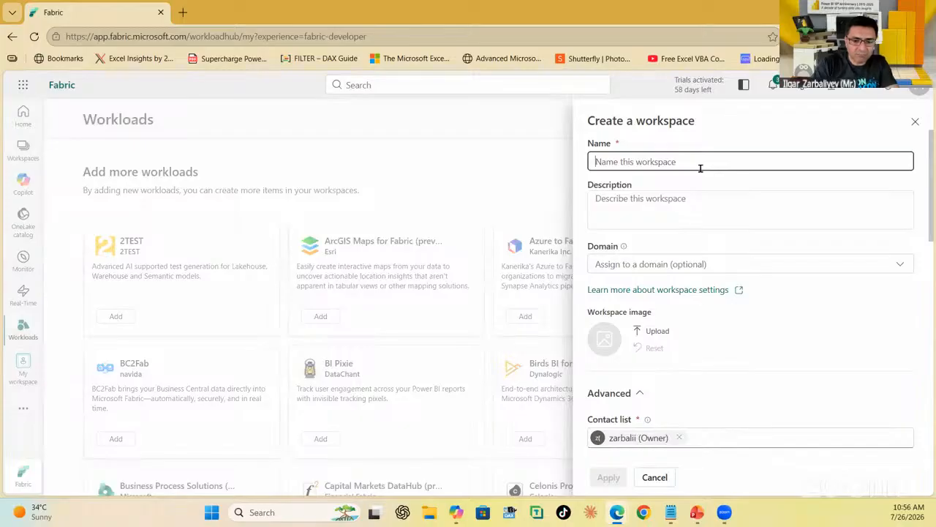
pyautogui.write('Lakehouse')
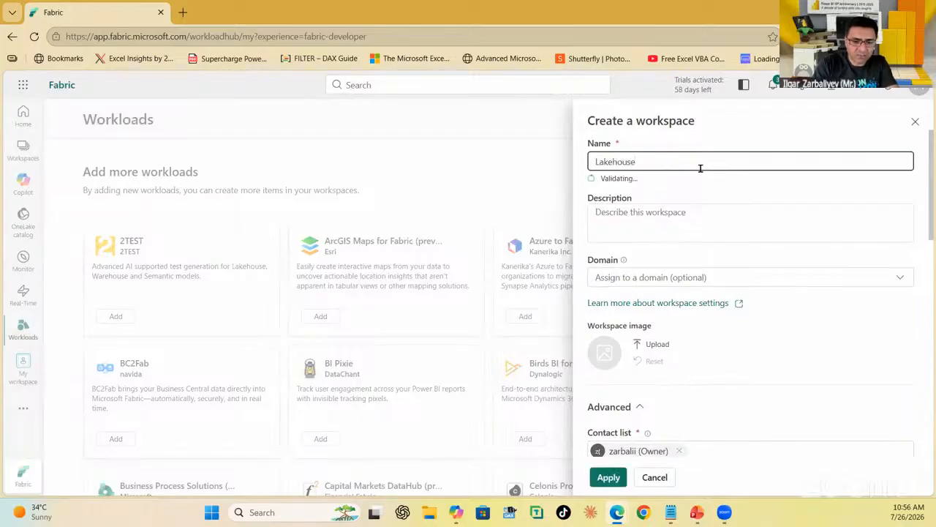
pyautogui.write('_Creating')
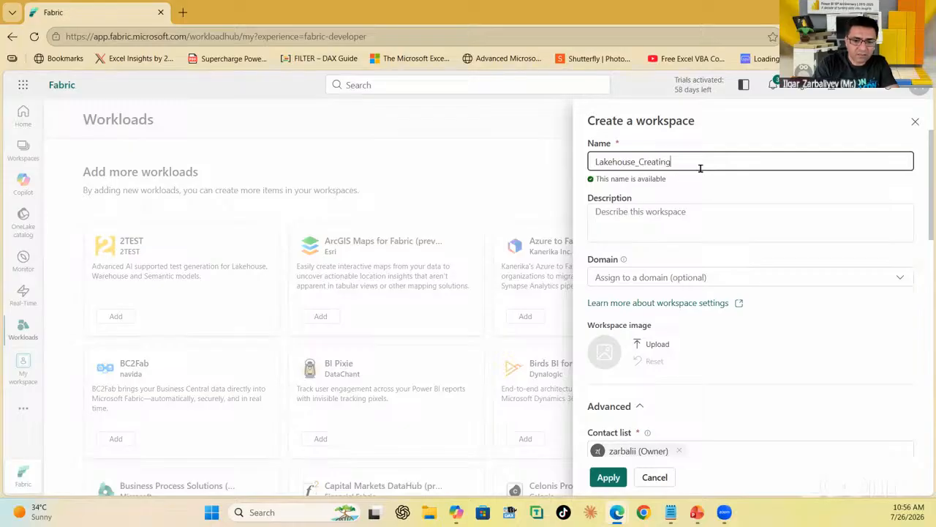
pyautogui.write('_WS')
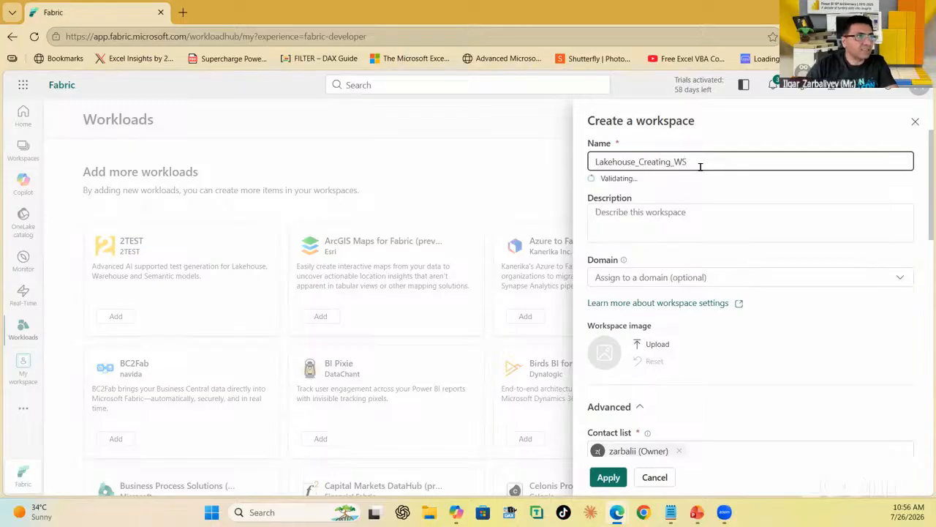
pyautogui.click(701, 218)
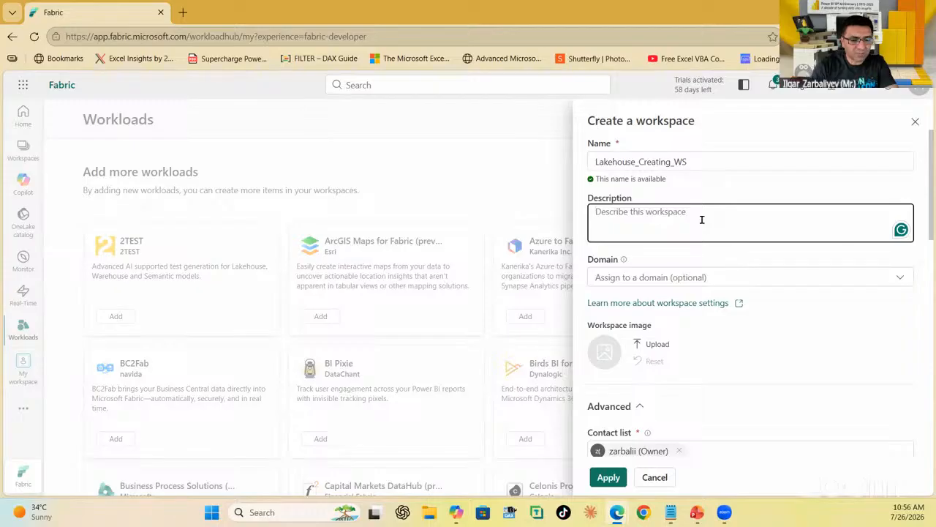
pyautogui.write('Lab ')
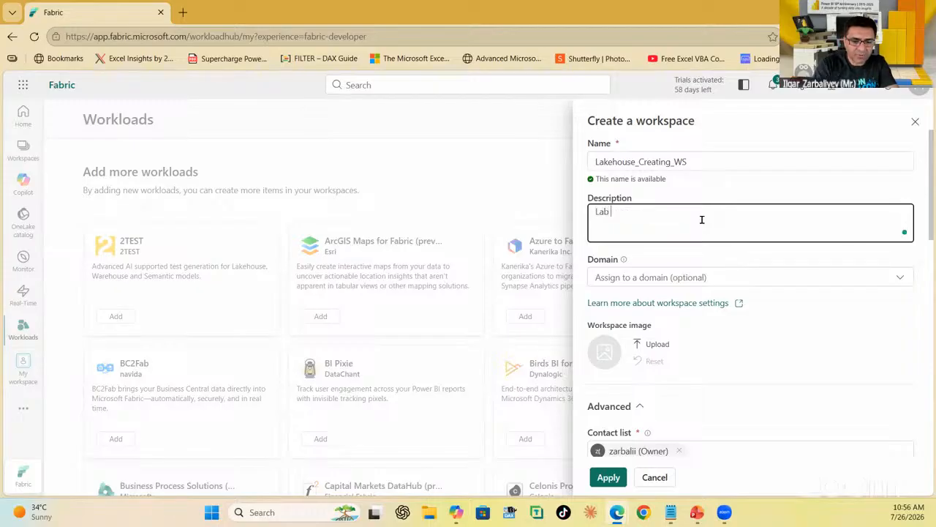
pyautogui.write('Purpose Only')
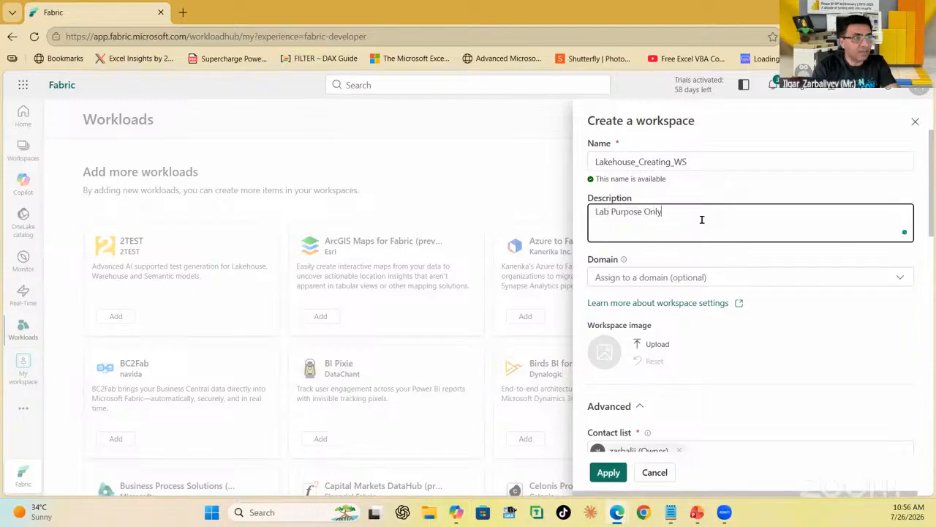
# - Set the workspace type to Fabric Trial and create the workspace
pyautogui.scroll(-3, 827, 303)
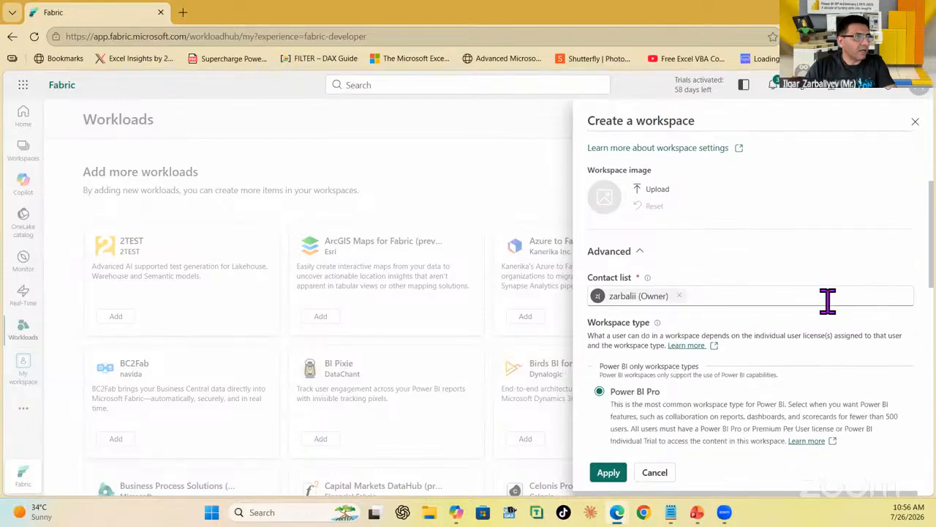
pyautogui.scroll(-5, 827, 300)
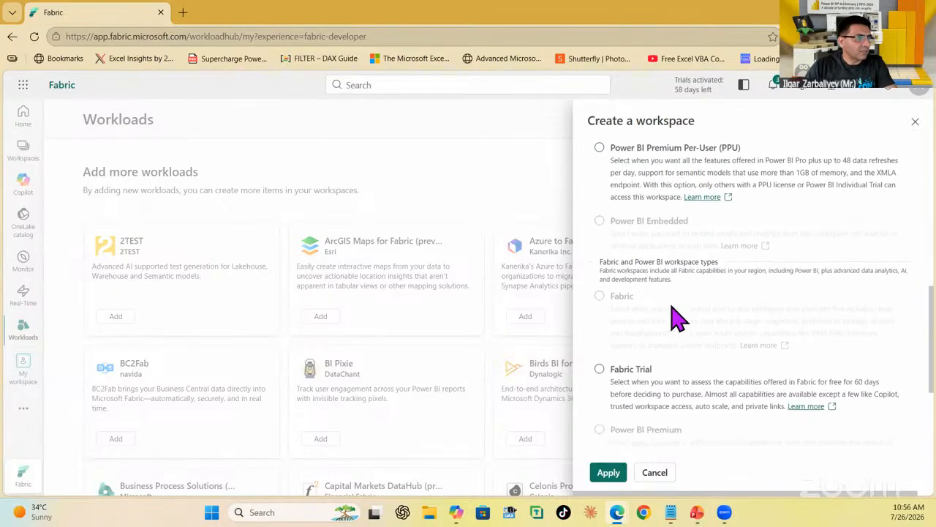
pyautogui.click(600, 350)
pyautogui.scroll(-3, 713, 355)
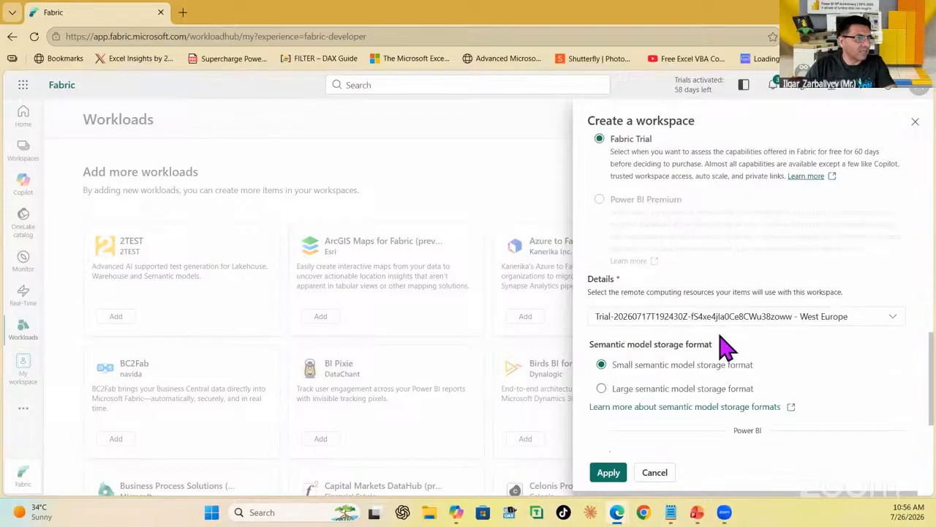
pyautogui.scroll(-3, 727, 347)
pyautogui.click(610, 473)
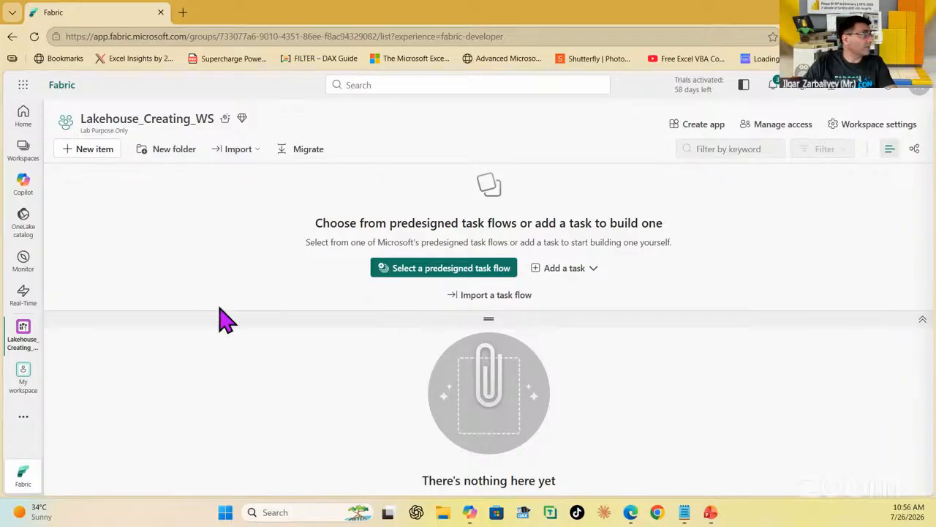
# - Find the Lakehouse item type and create a lakehouse named Lakehouse_Lab in the Lakehouse_Creating_WS workspace
pyautogui.click(94, 150)
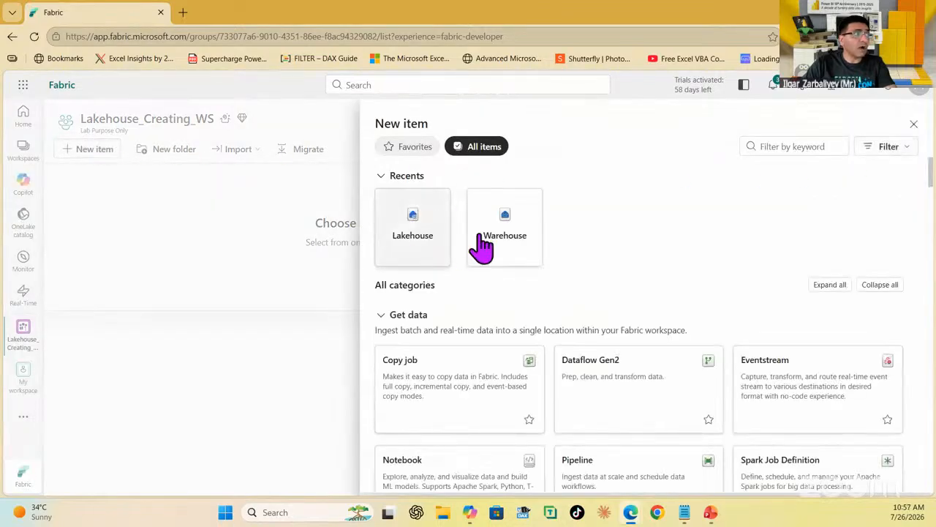
pyautogui.click(790, 148)
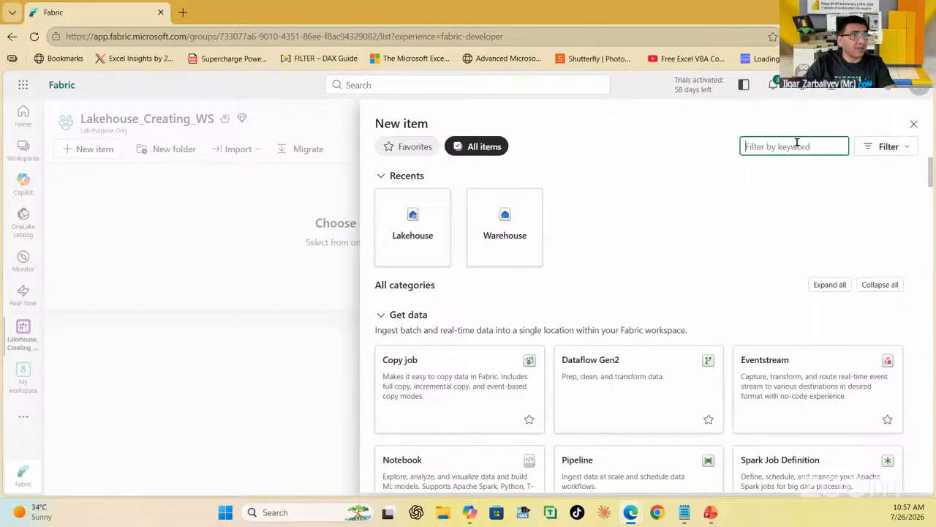
pyautogui.write('Lakehouse')
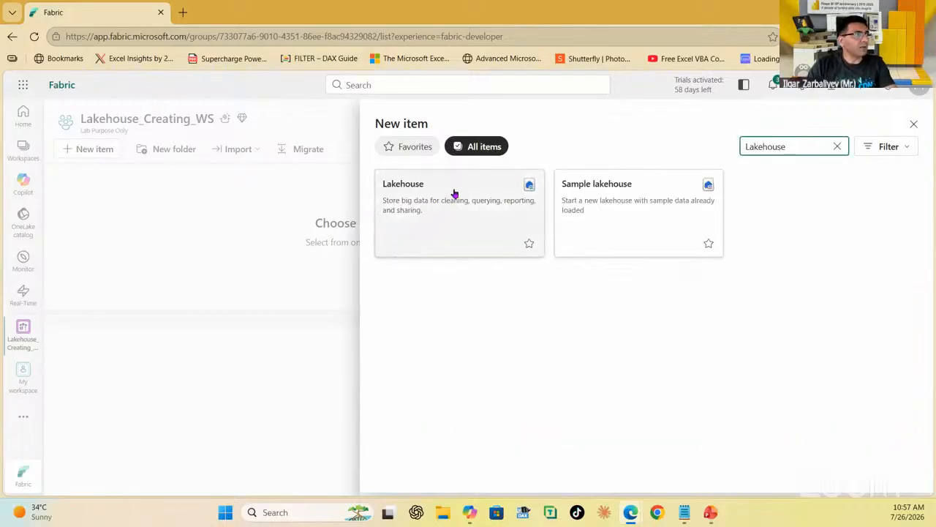
pyautogui.click(467, 212)
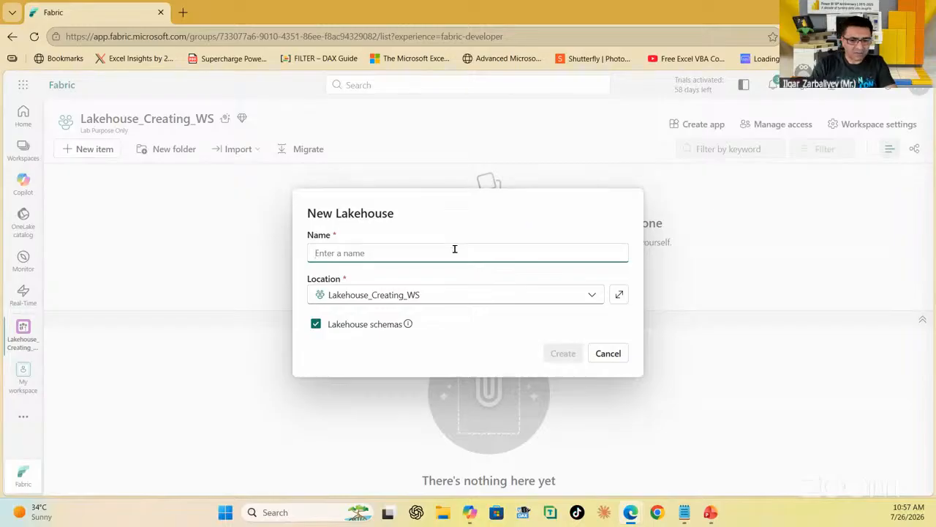
pyautogui.write('Lakehouse_Lab')
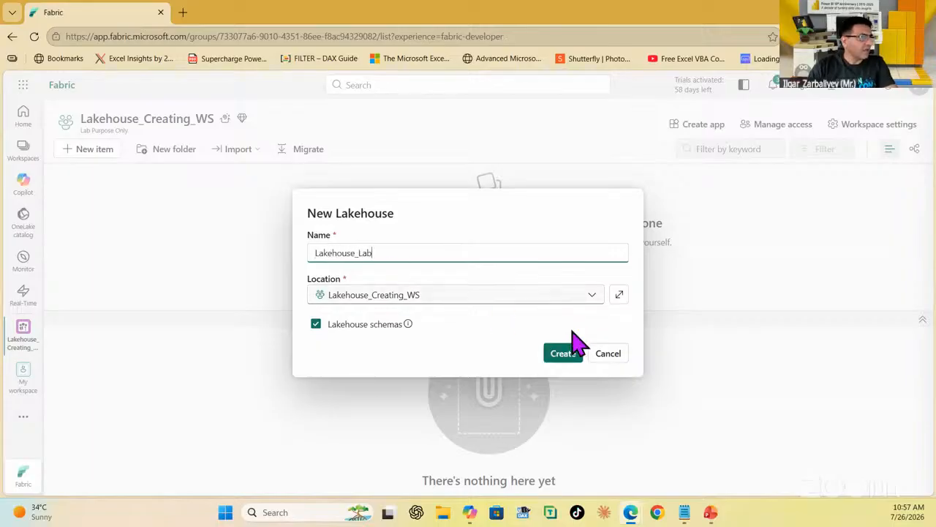
pyautogui.click(562, 354)
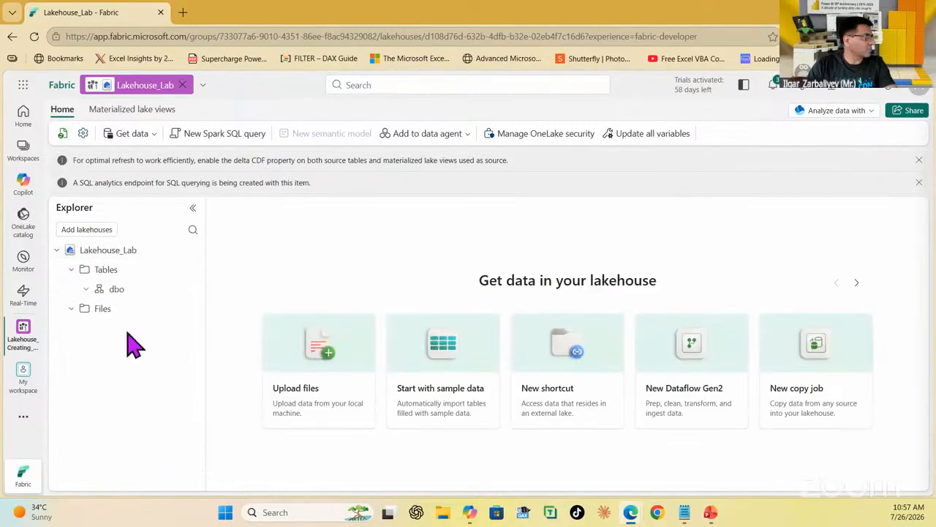
# - Open the lakehouse's Files folder and review the available options for analyzing its data
pyautogui.click(72, 309)
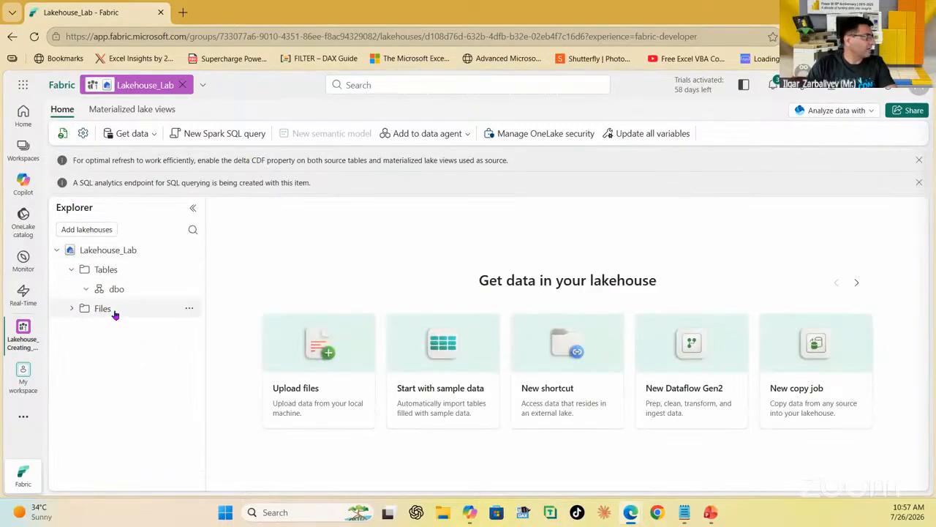
pyautogui.click(116, 313)
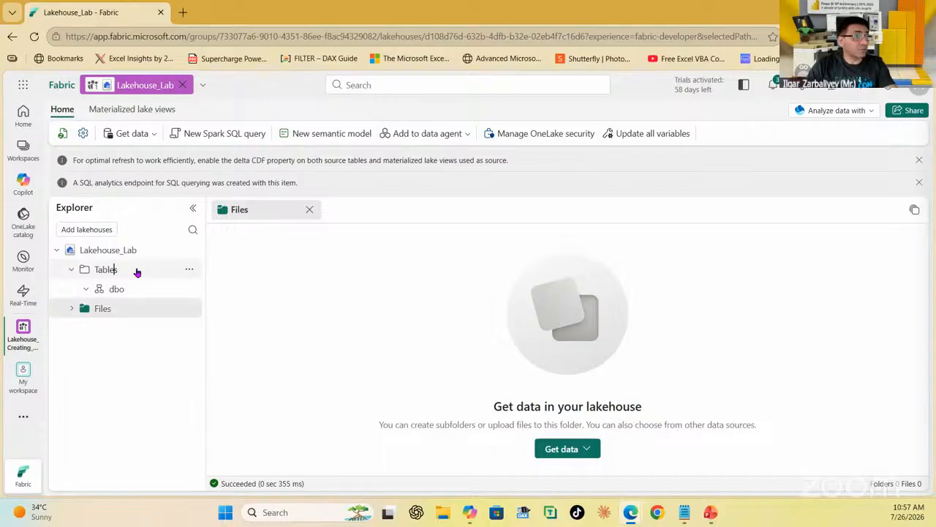
pyautogui.click(856, 111)
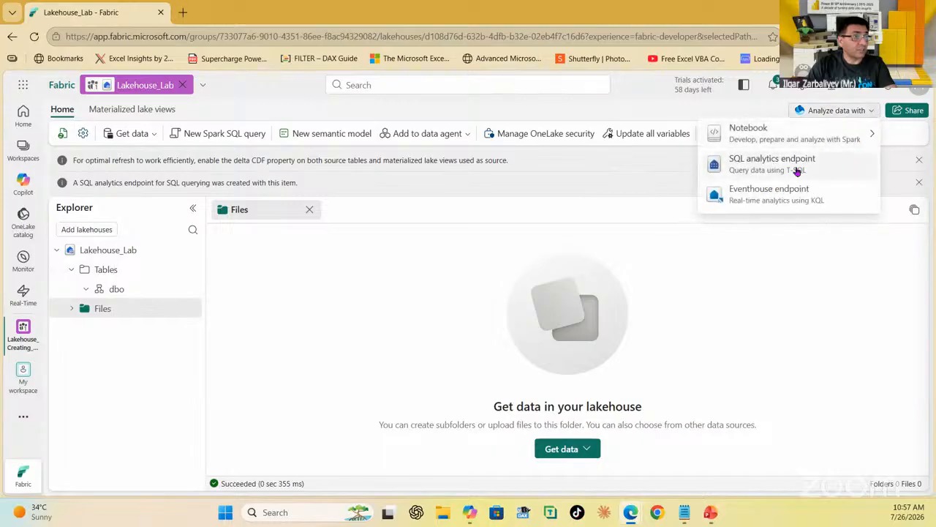
pyautogui.click(665, 165)
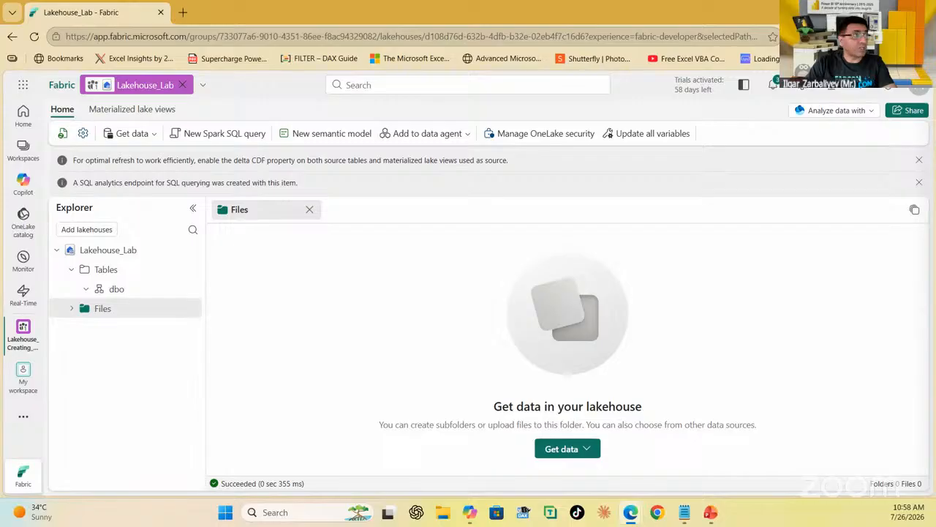
pyautogui.click(182, 13)
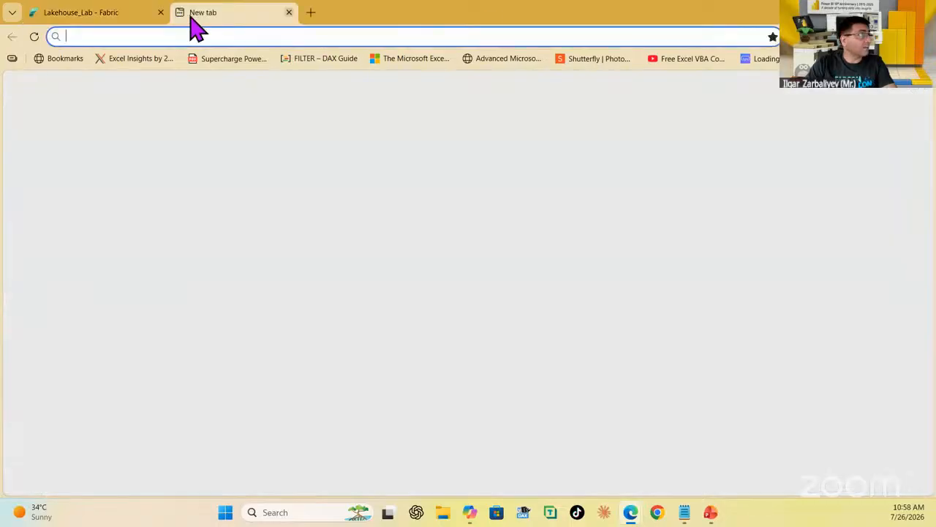
pyautogui.write('https://raw.githubusercontent.com/MicrosoftLearning/dp-data/main/sales.csv')
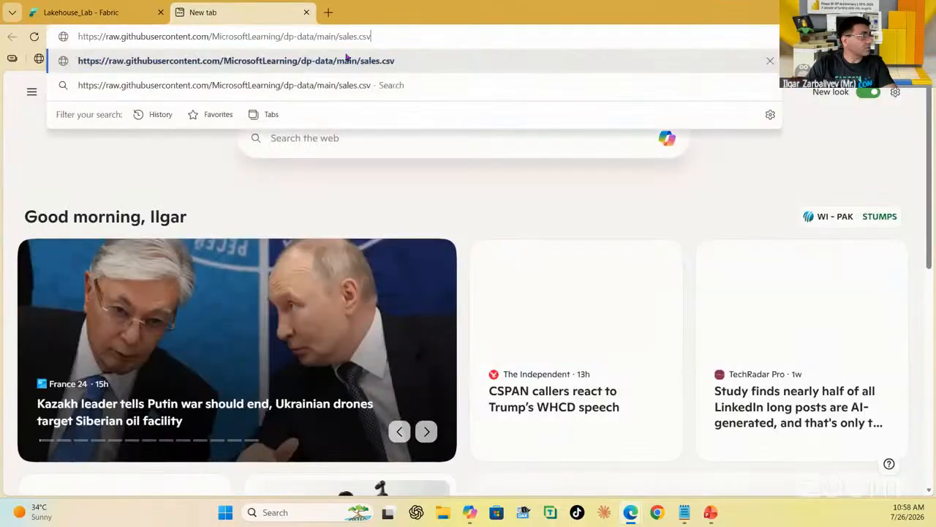
pyautogui.press('Return')
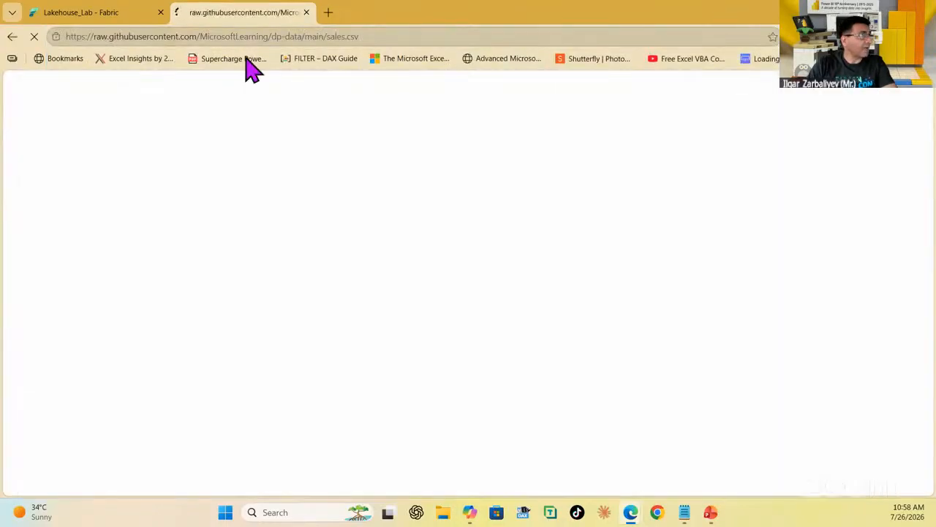
# - Open aka.ms/dp700Labs in another browser tab and list the Microsoft Fabric exercises by course
pyautogui.click(329, 14)
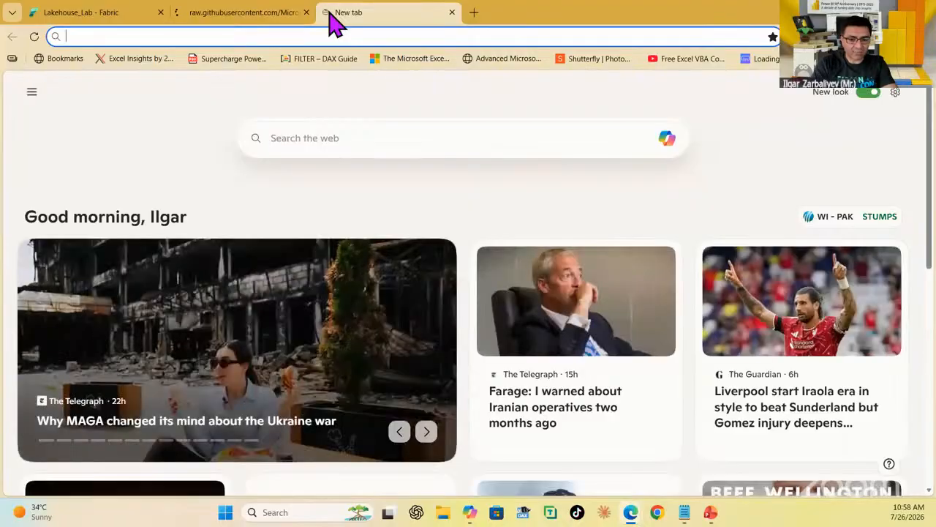
pyautogui.write('aka.ms/')
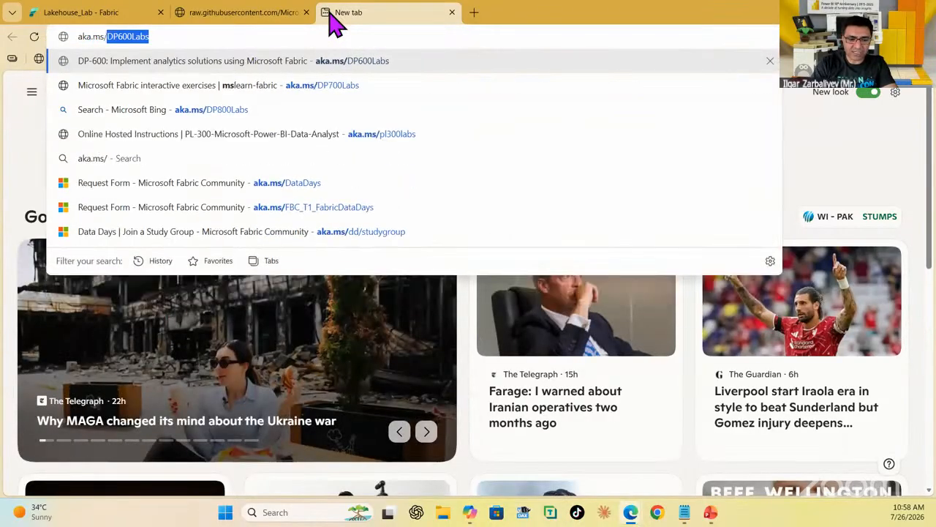
pyautogui.write('dp')
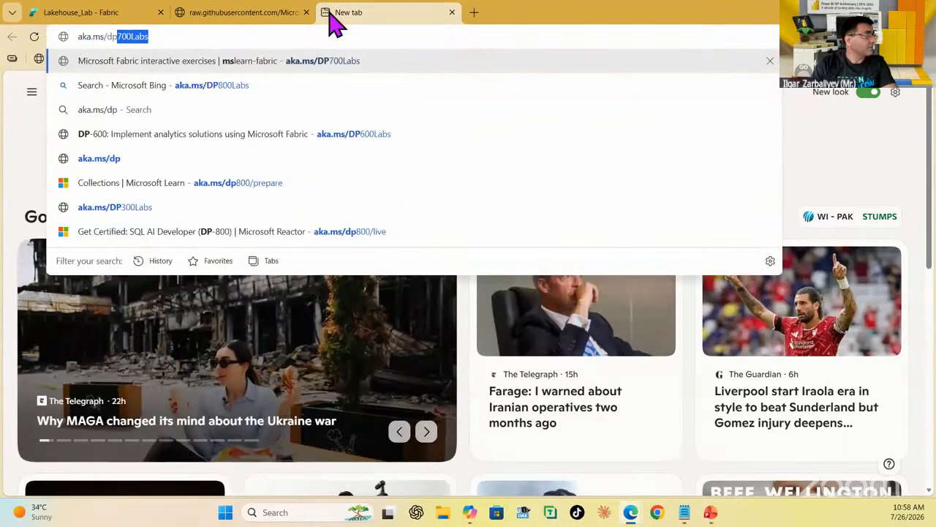
pyautogui.press('Return')
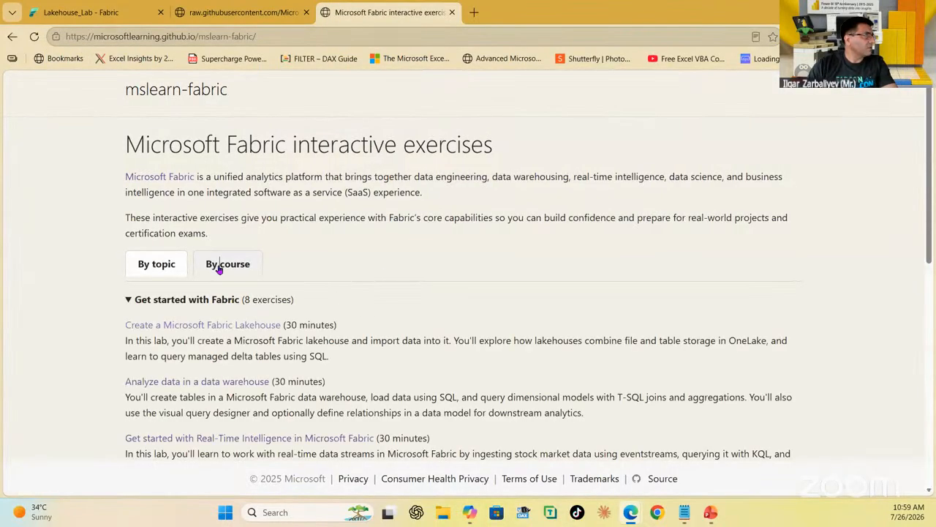
pyautogui.click(218, 265)
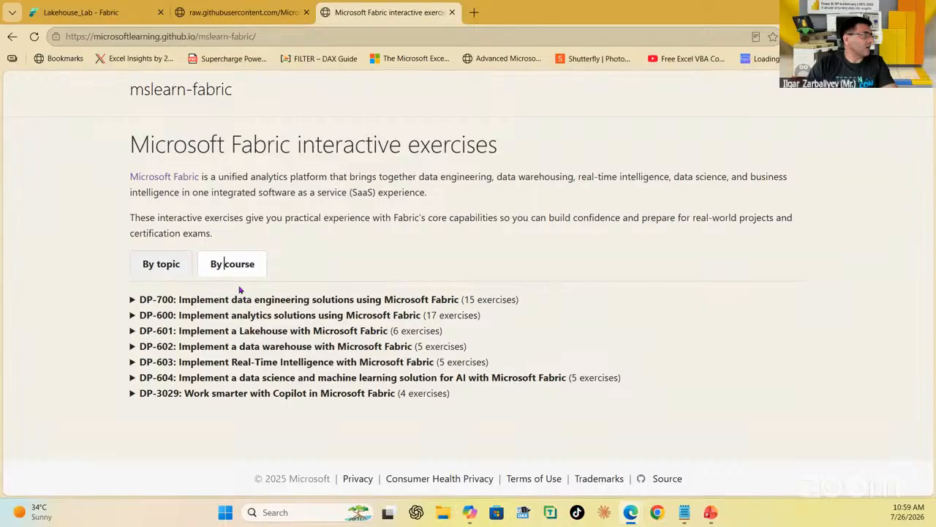
# - Save the raw GitHub sales data as sales.csv in the Desktop's DP-700 YouTube Videos folder, replacing the existing file
pyautogui.click(271, 15)
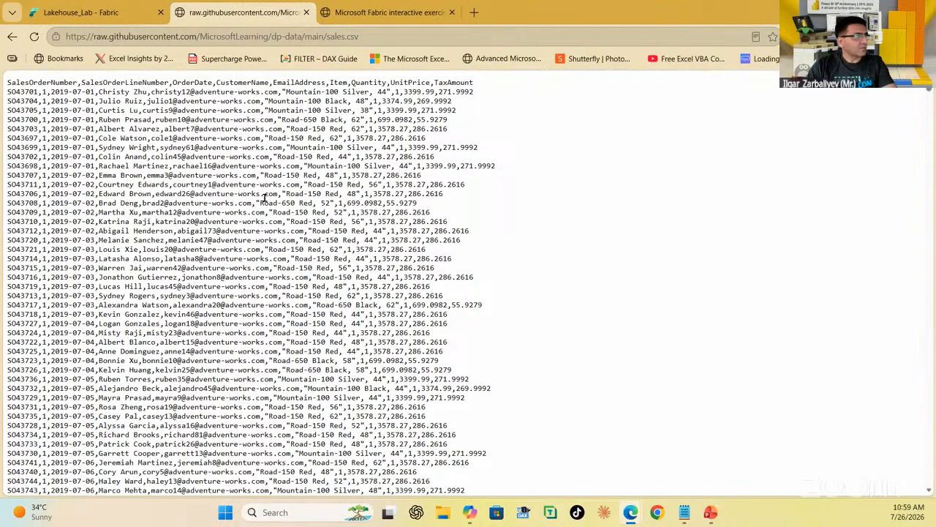
pyautogui.rightClick(245, 126)
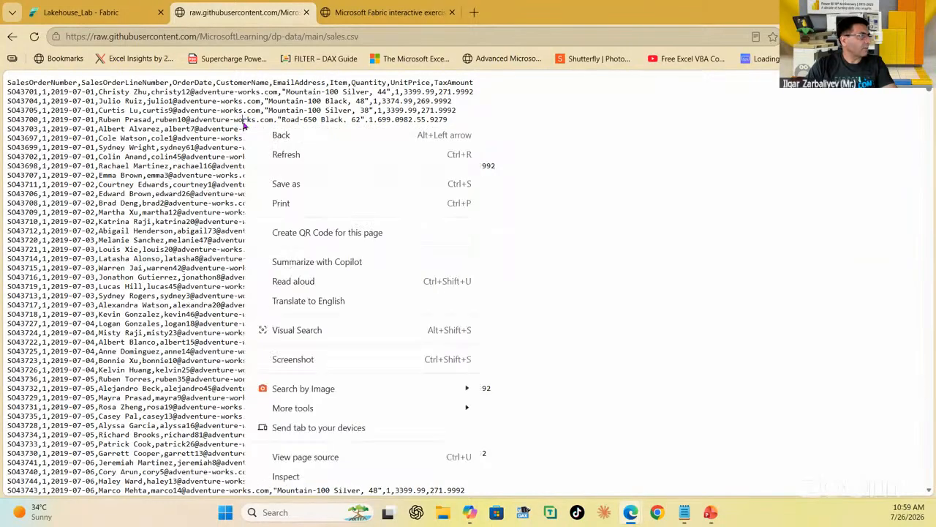
pyautogui.rightClick(212, 135)
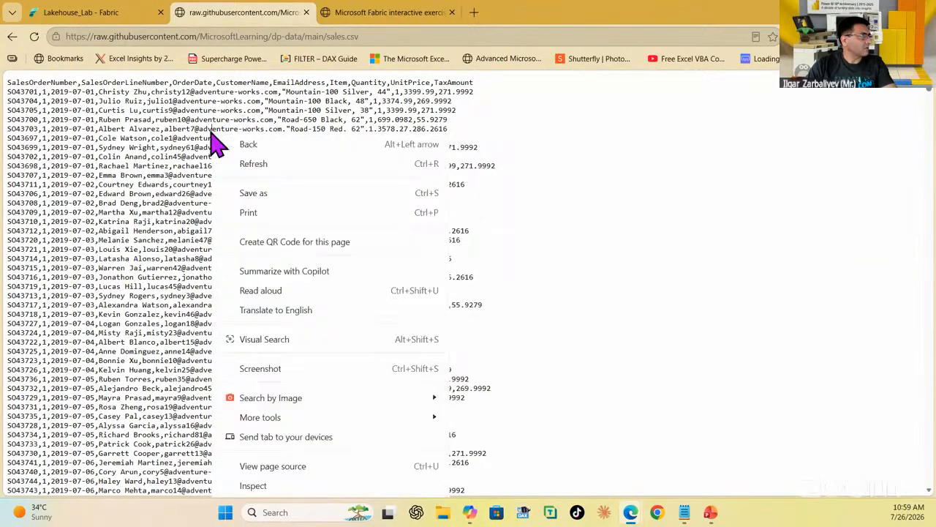
pyautogui.click(267, 199)
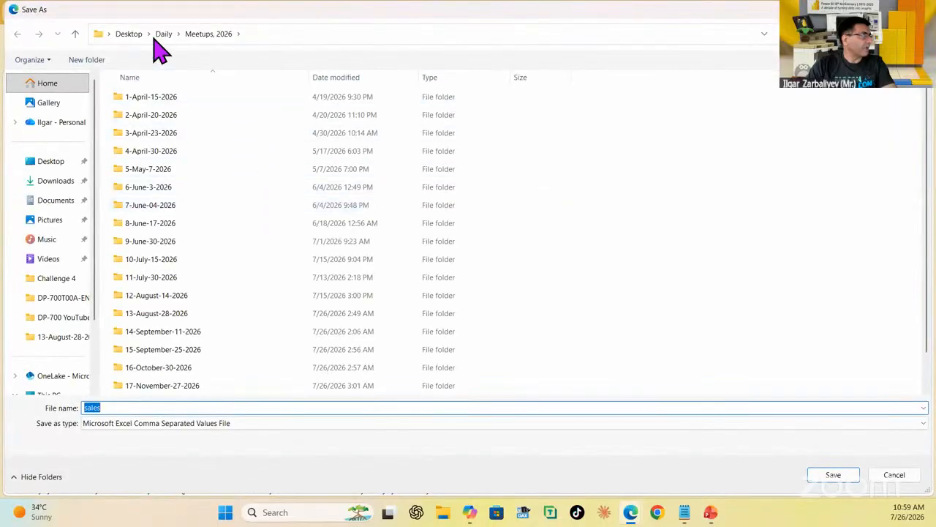
pyautogui.click(136, 33)
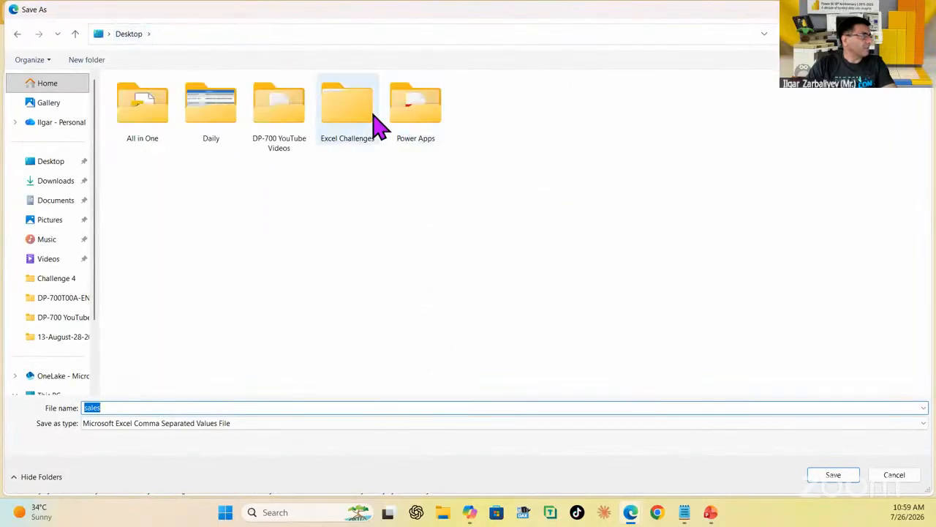
pyautogui.rightClick(292, 115)
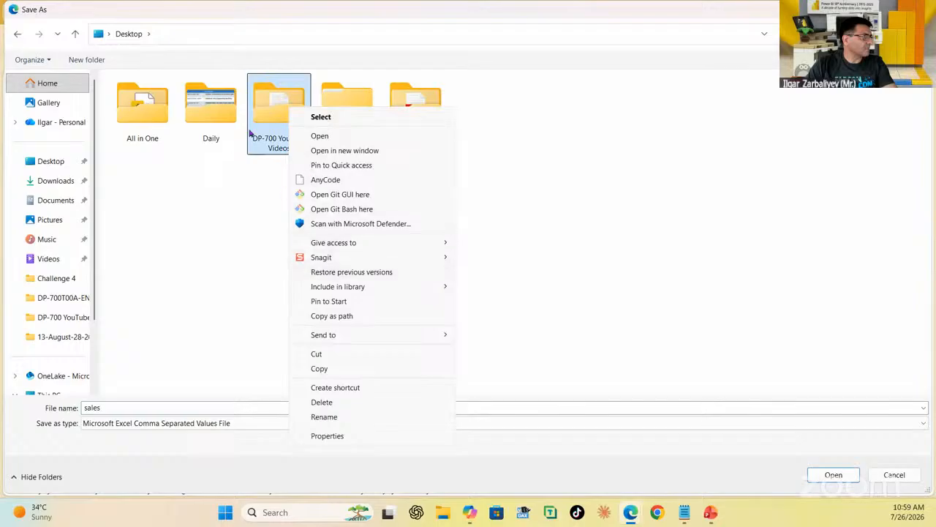
pyautogui.doubleClick(276, 105)
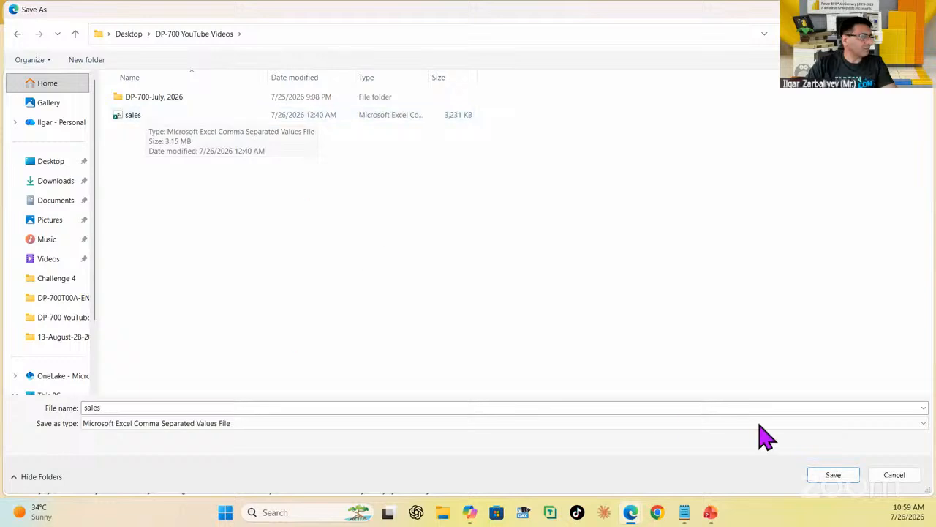
pyautogui.click(838, 475)
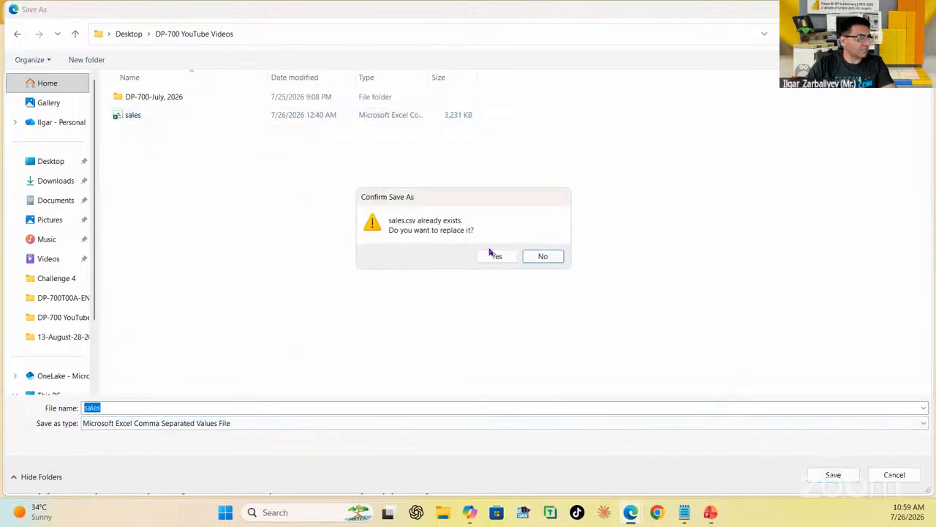
pyautogui.click(493, 256)
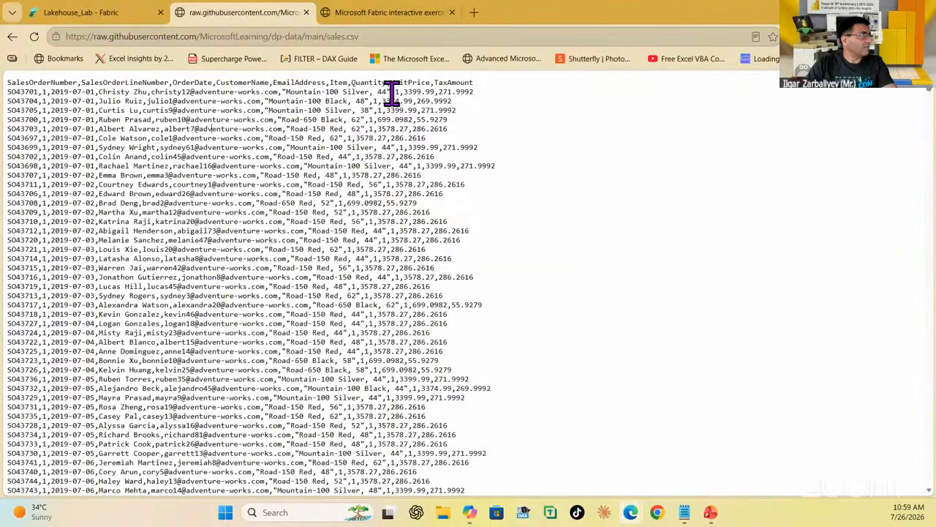
# - Create a subfolder named Data under Files in the Lakehouse_Lab lakehouse
pyautogui.click(105, 15)
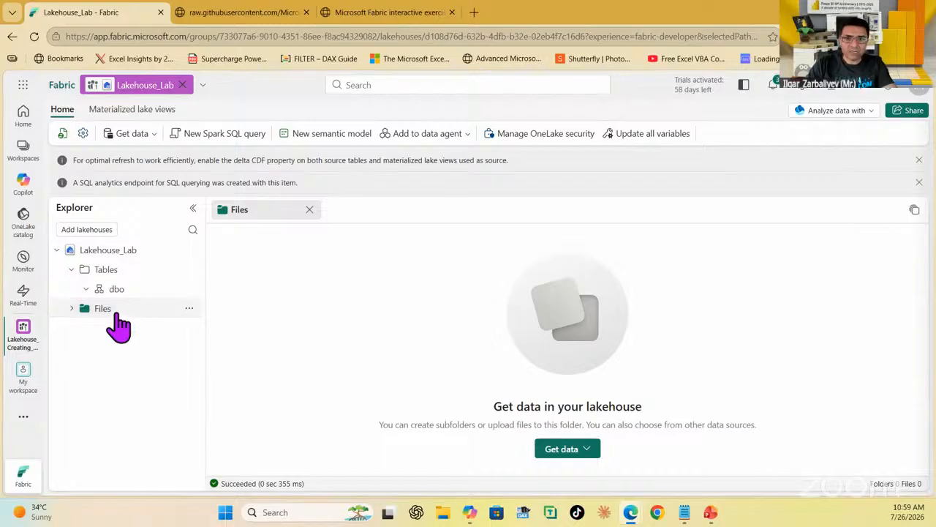
pyautogui.click(190, 309)
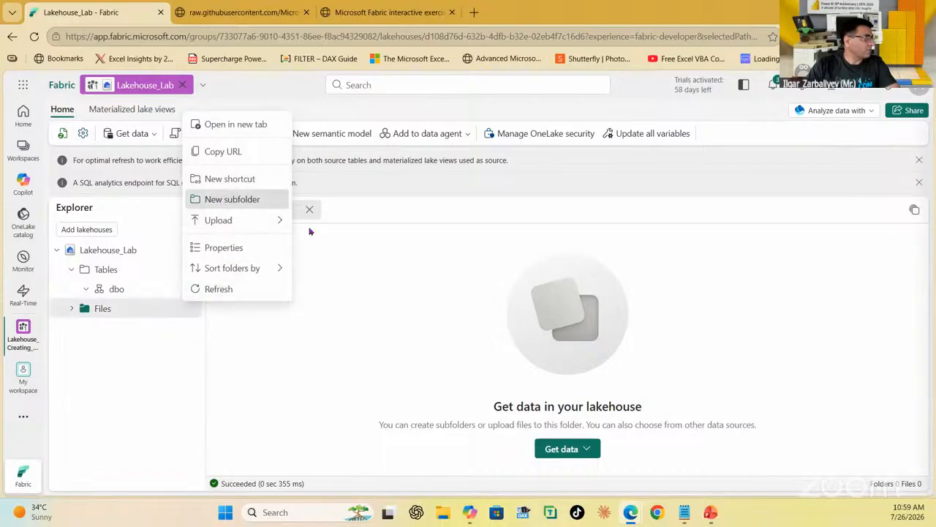
pyautogui.click(228, 199)
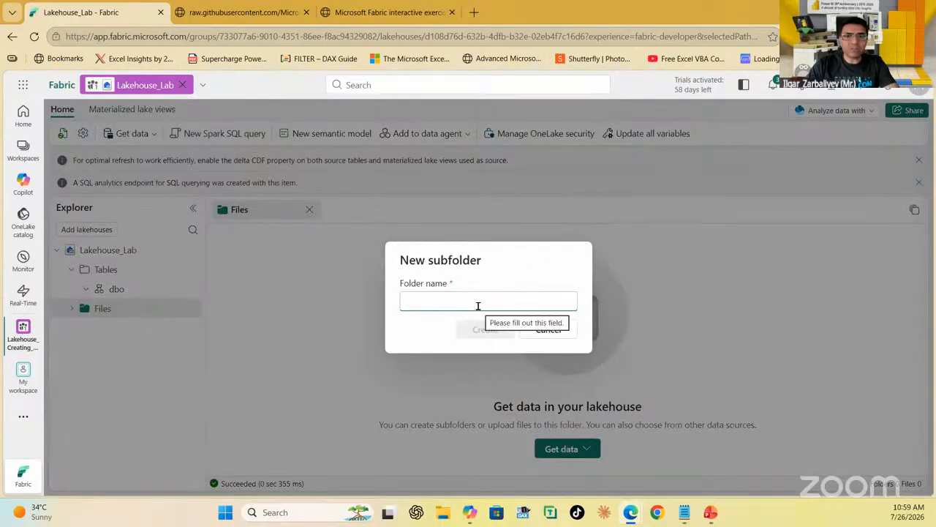
pyautogui.write('Data')
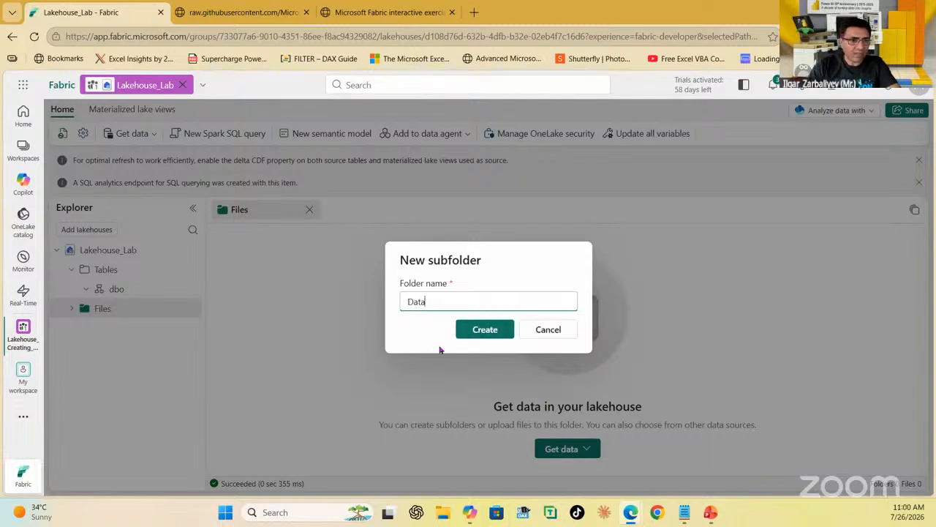
pyautogui.click(487, 331)
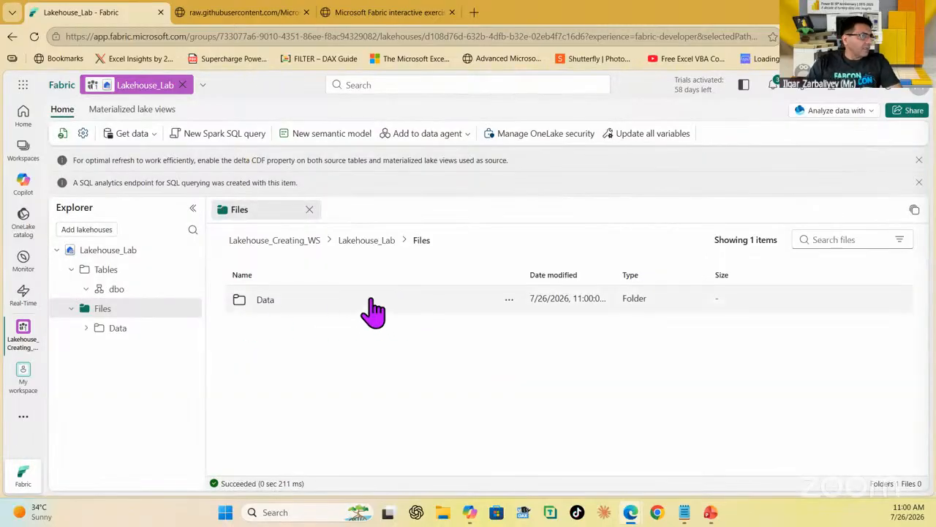
# - Upload sales.csv from the Desktop's DP-700 YouTube Videos folder into the lakehouse's Data folder
pyautogui.click(126, 333)
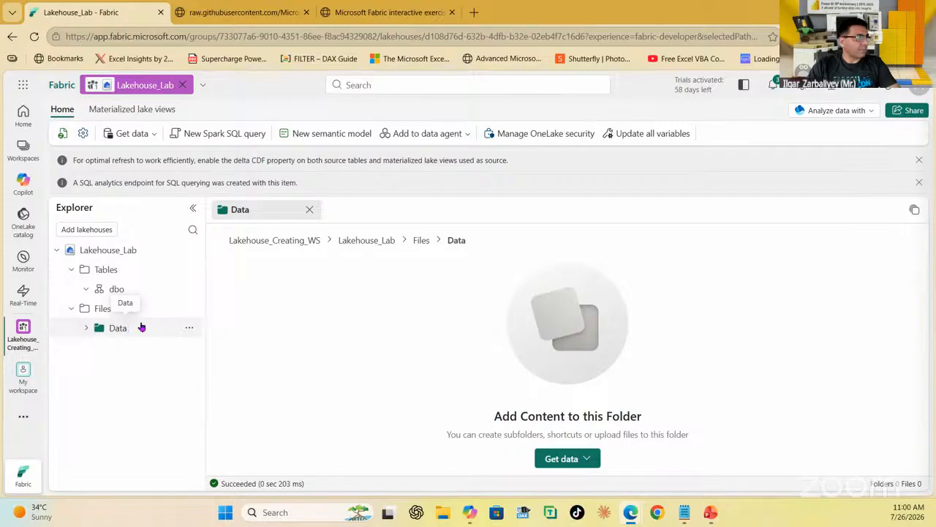
pyautogui.click(190, 330)
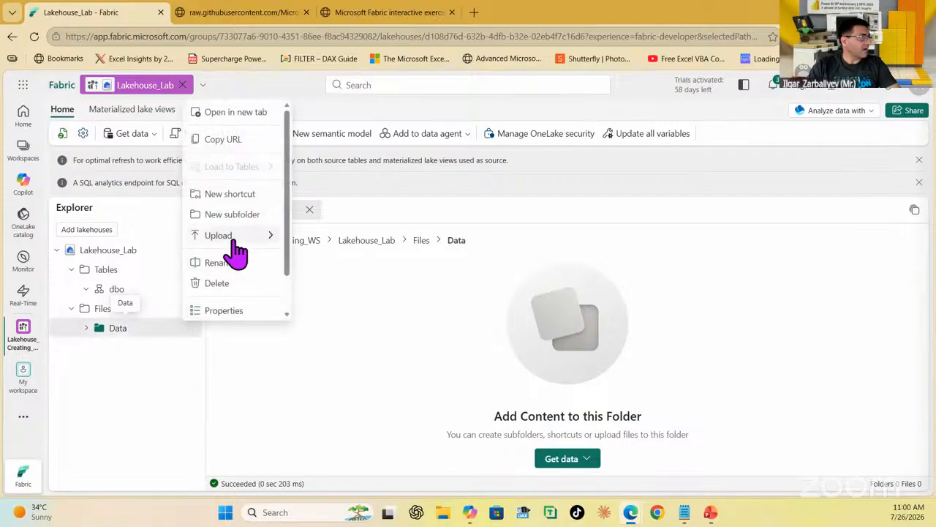
pyautogui.moveTo(236, 245)
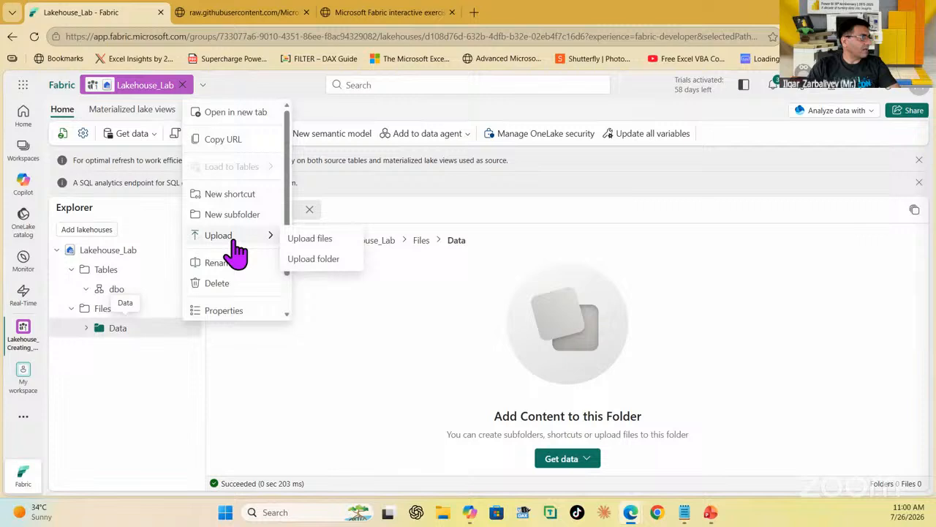
pyautogui.click(311, 238)
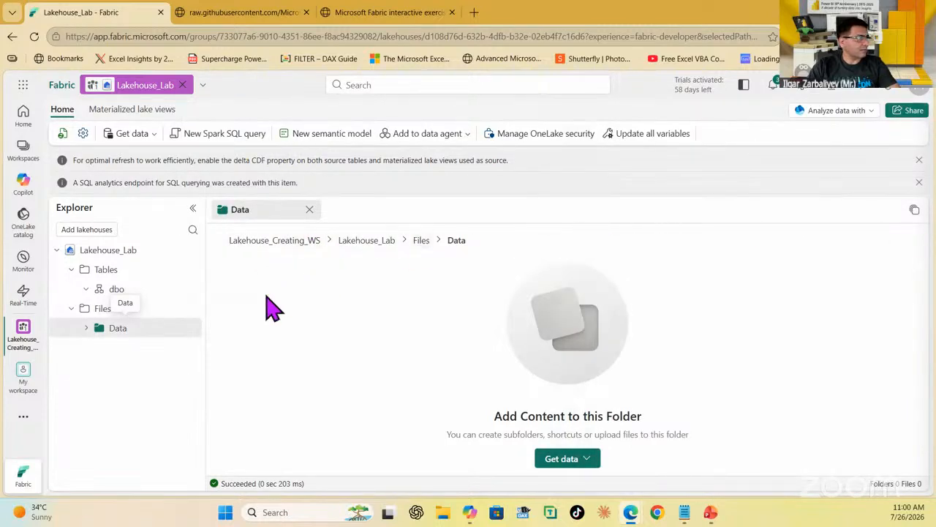
pyautogui.click(189, 329)
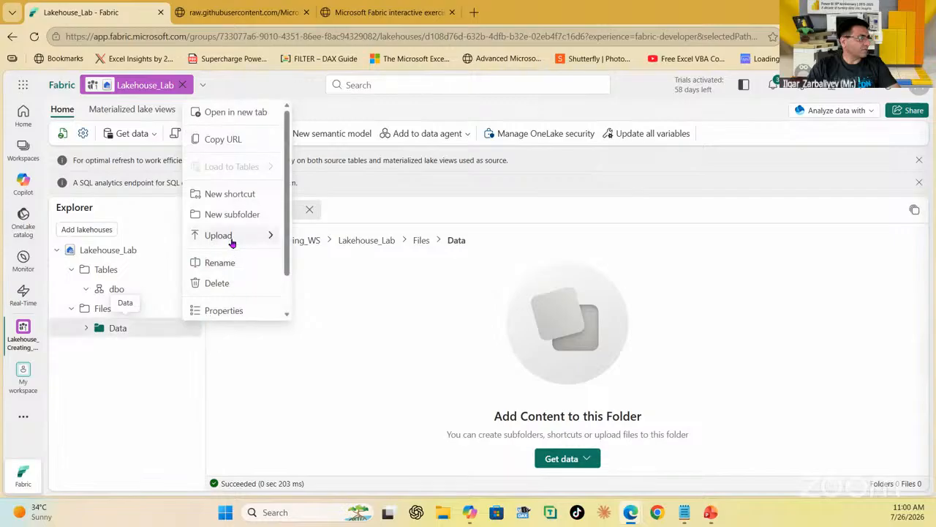
pyautogui.moveTo(267, 235)
pyautogui.click(307, 243)
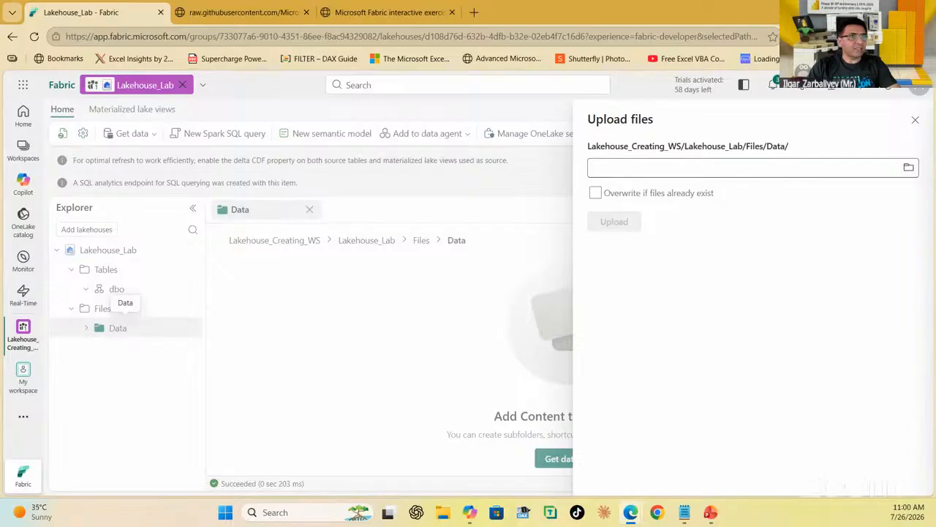
pyautogui.click(909, 167)
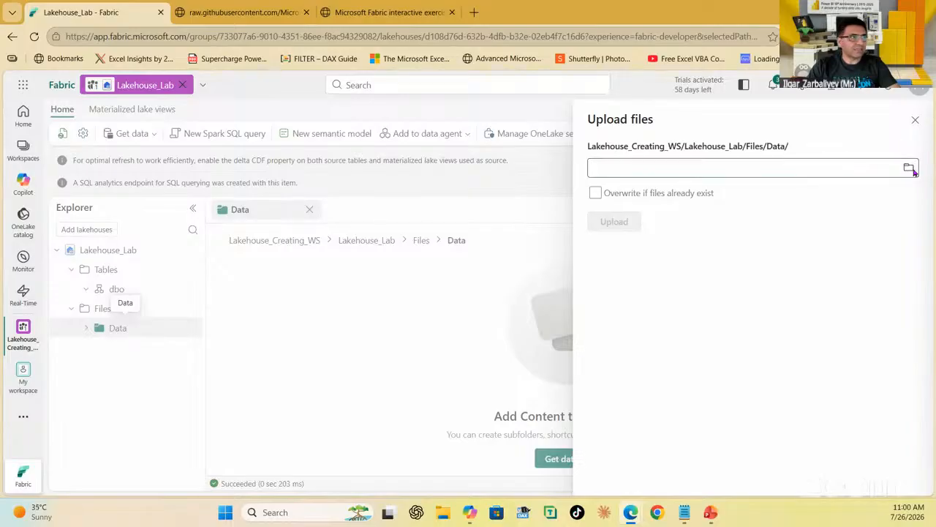
pyautogui.click(73, 164)
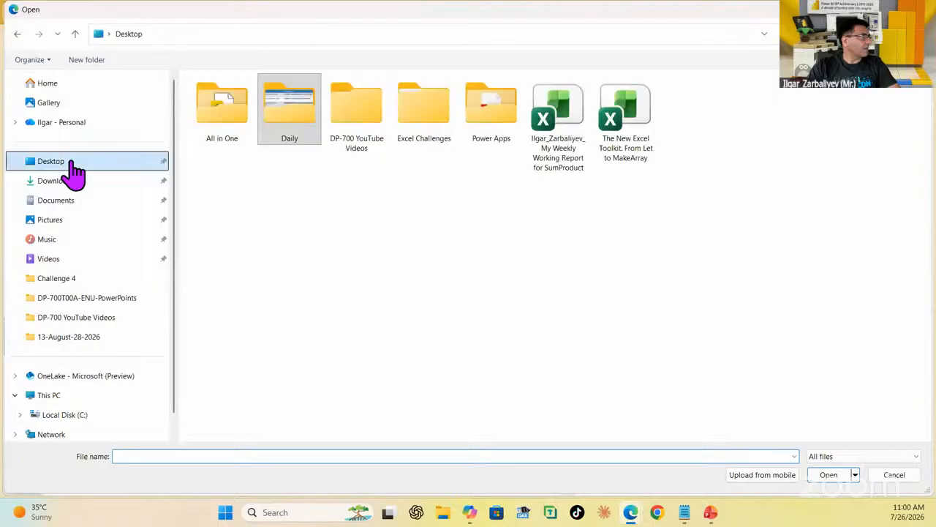
pyautogui.click(377, 126)
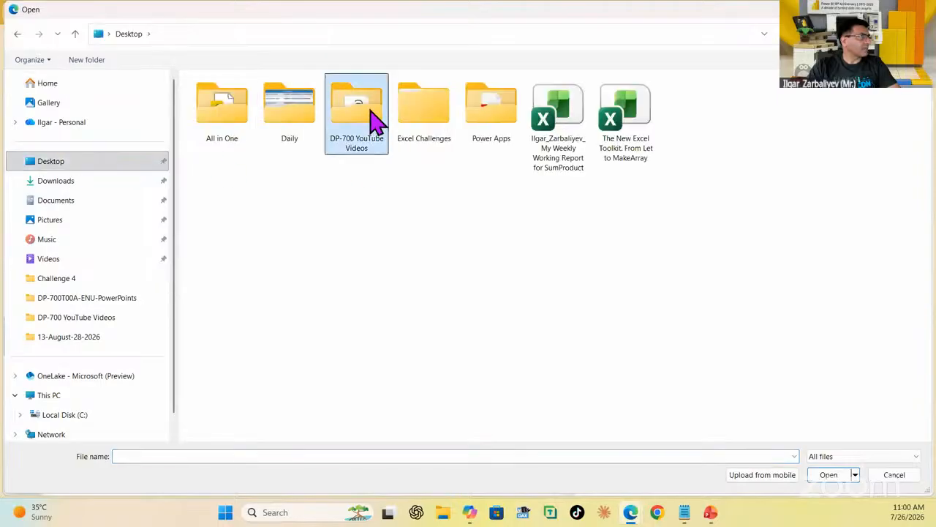
pyautogui.doubleClick(374, 123)
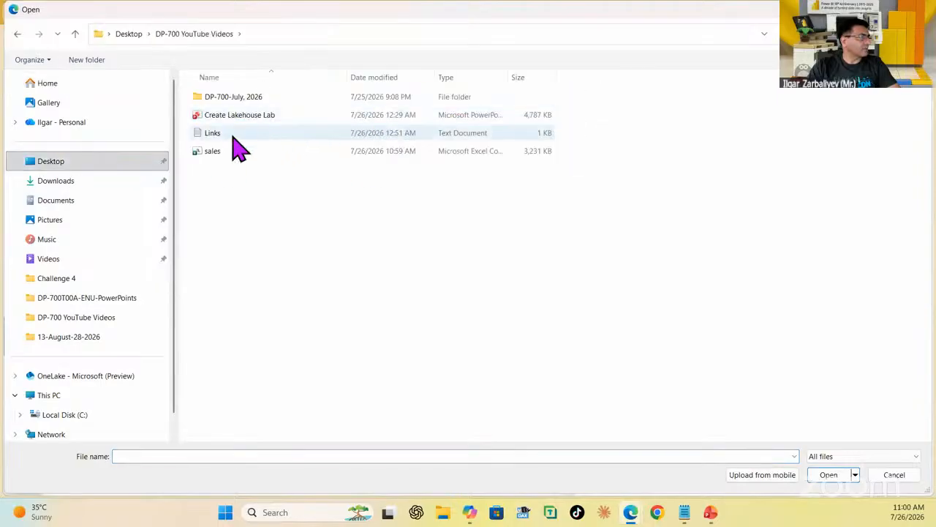
pyautogui.click(221, 154)
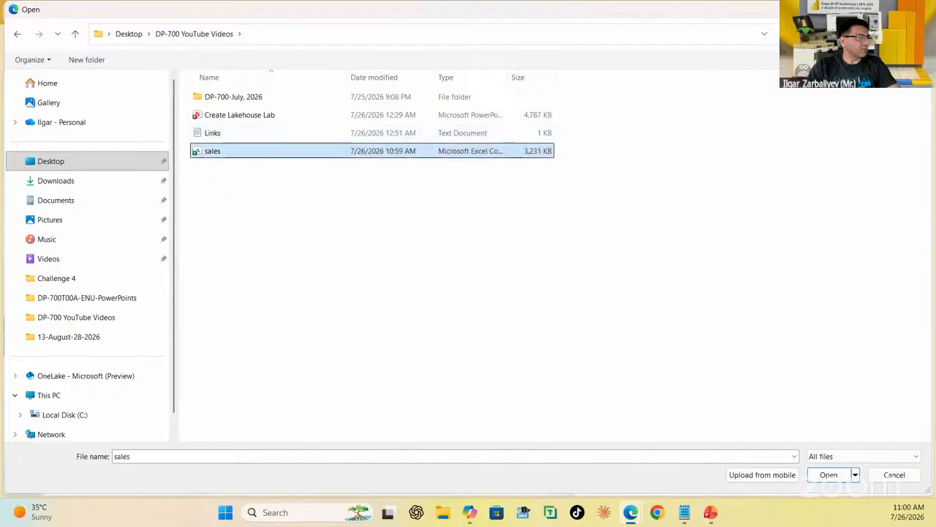
pyautogui.click(828, 475)
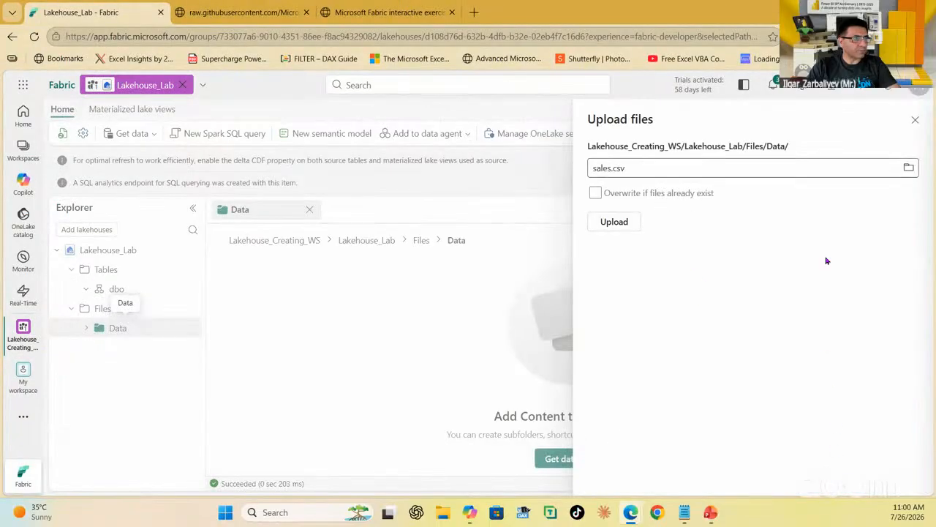
pyautogui.click(624, 219)
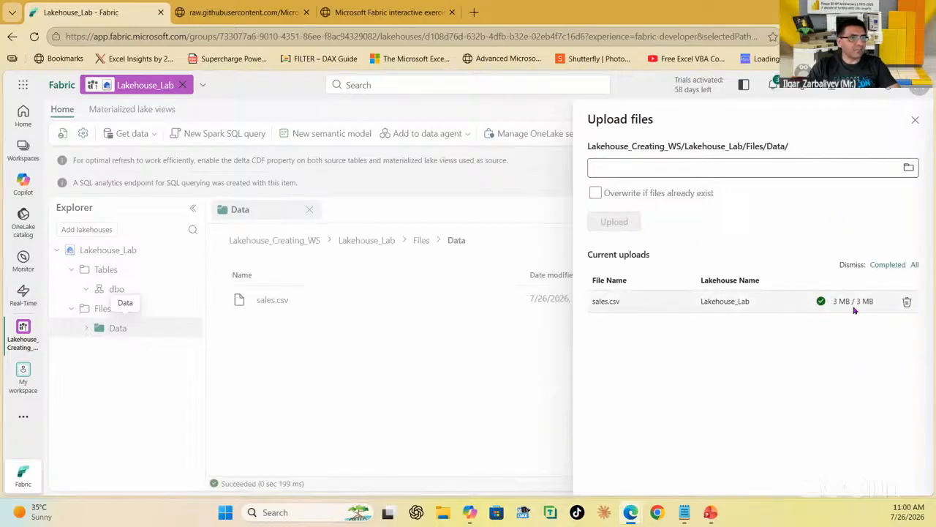
pyautogui.click(914, 121)
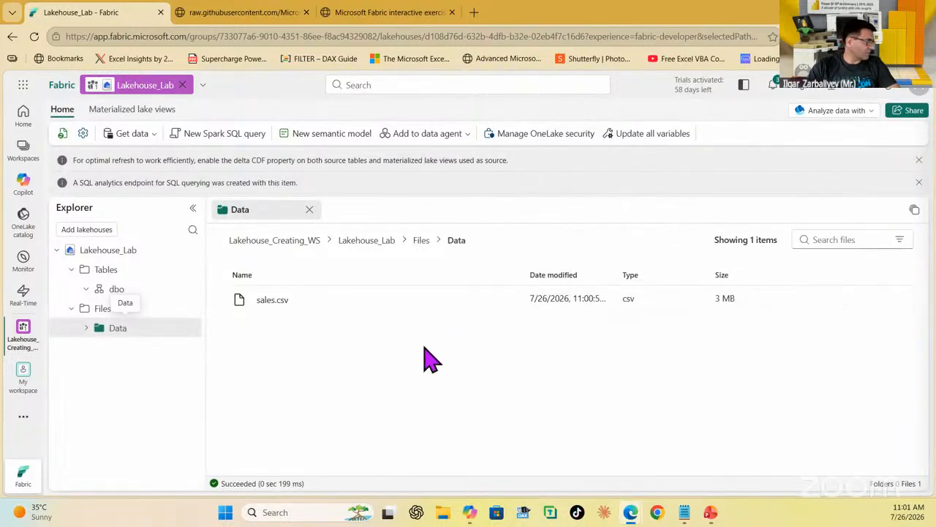
# - Preview the uploaded sales.csv in the Data folder and look through its columns and rows
pyautogui.click(280, 302)
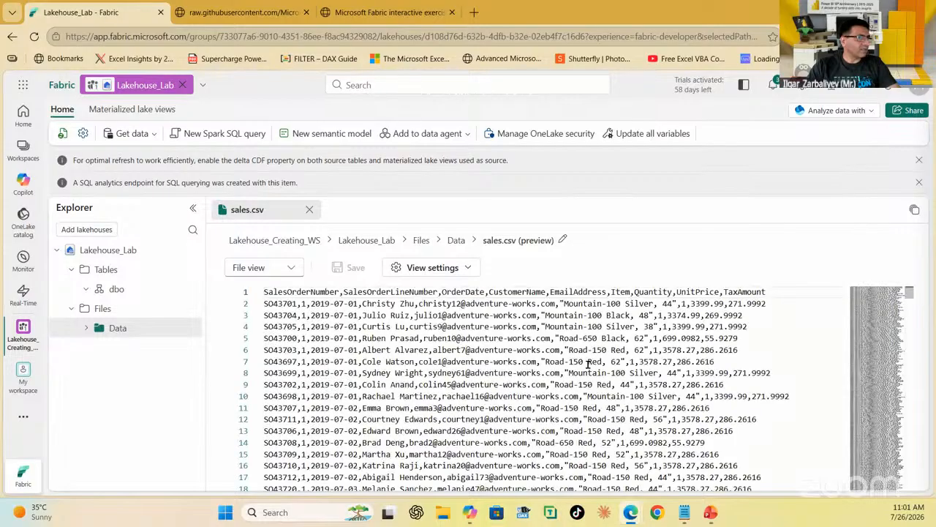
pyautogui.scroll(-5, 588, 364)
pyautogui.scroll(5, 601, 365)
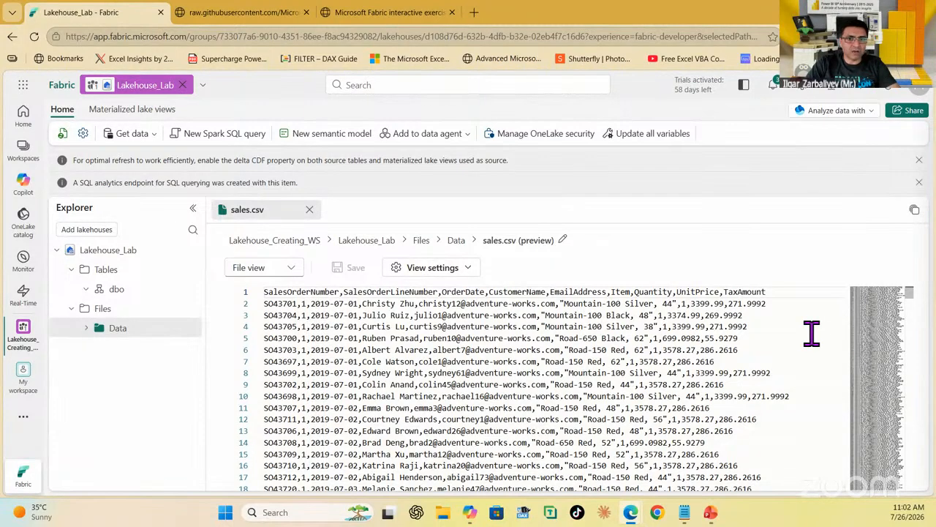
# - Review the internal and external sources available for a new shortcut in the Files folder, then close without creating one
pyautogui.moveTo(150, 317)
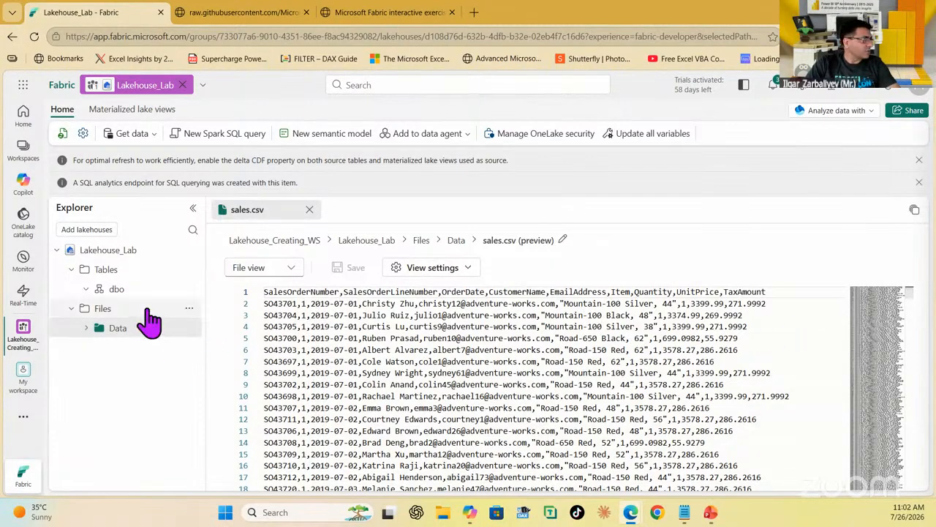
pyautogui.click(189, 310)
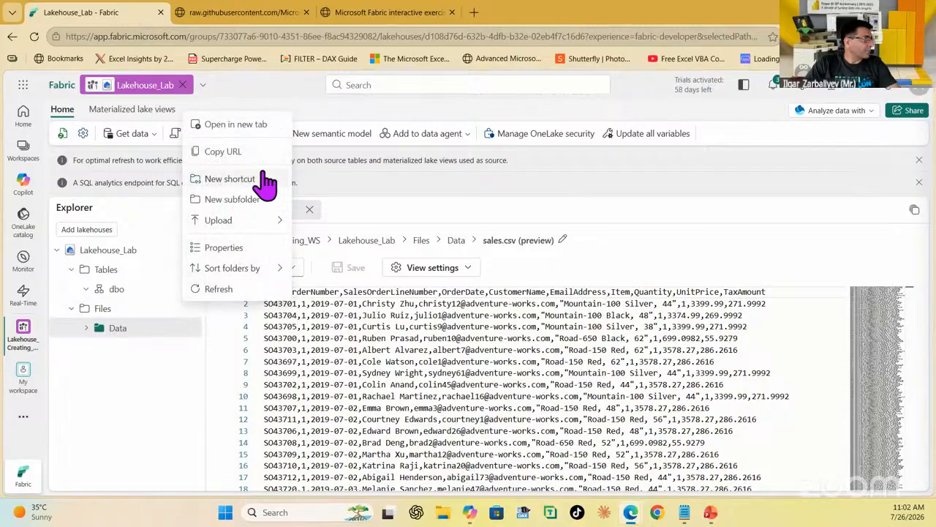
pyautogui.click(242, 183)
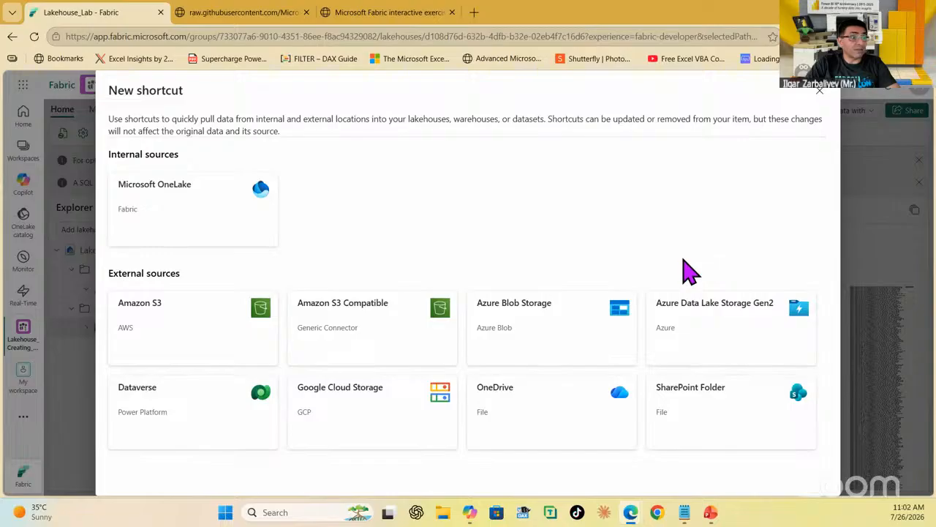
pyautogui.click(818, 92)
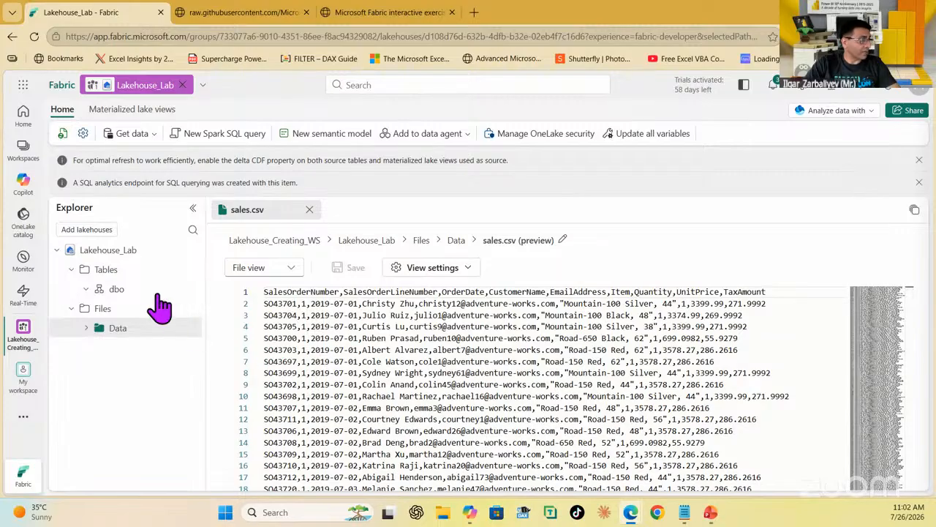
pyautogui.click(830, 111)
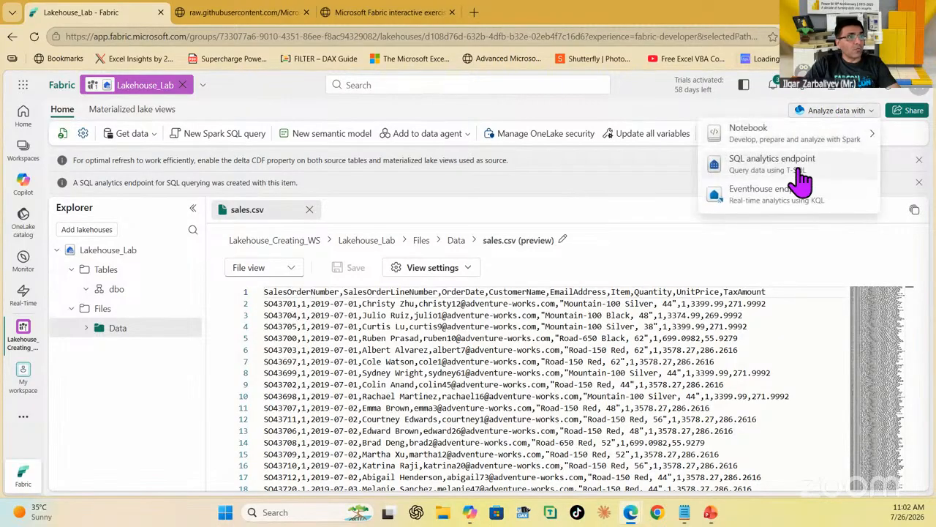
pyautogui.click(676, 176)
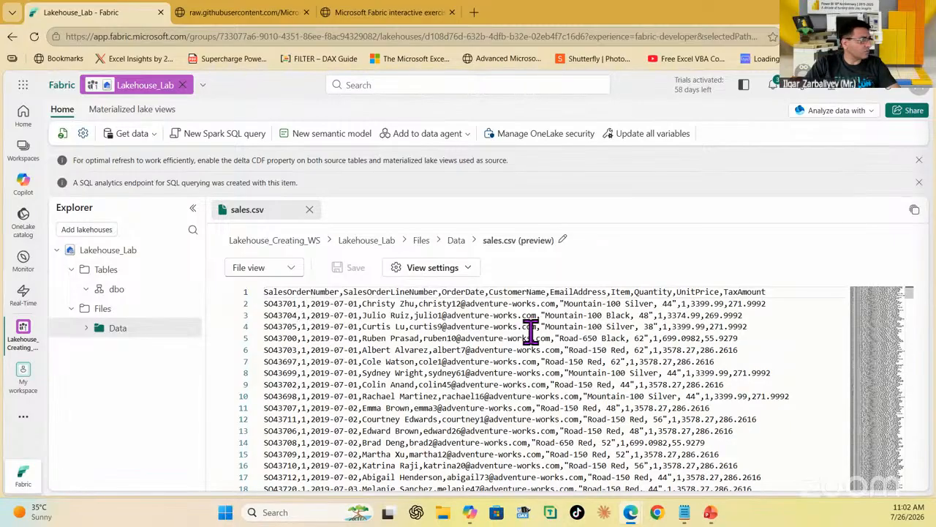
# - Load sales.csv from the Data folder into a new dbo table named sales, using the header for column names and a comma separator
pyautogui.click(139, 329)
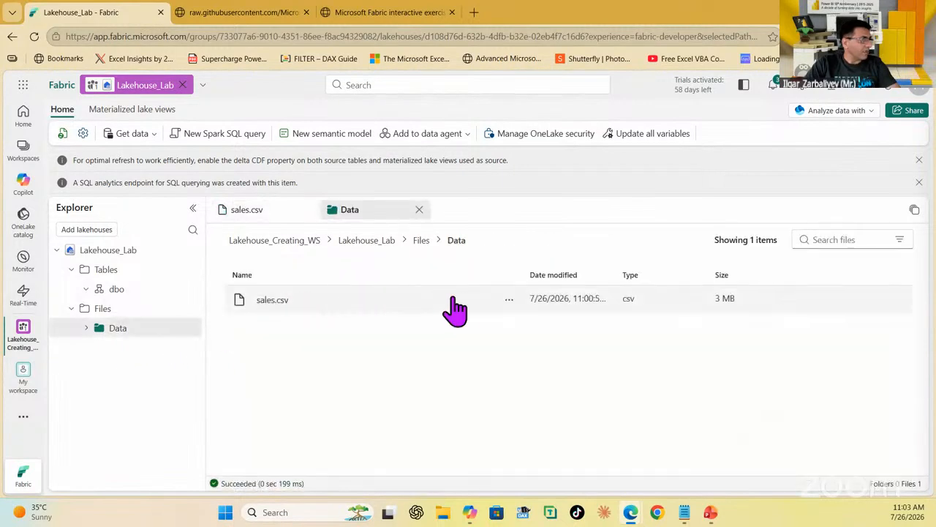
pyautogui.click(508, 300)
pyautogui.moveTo(590, 176)
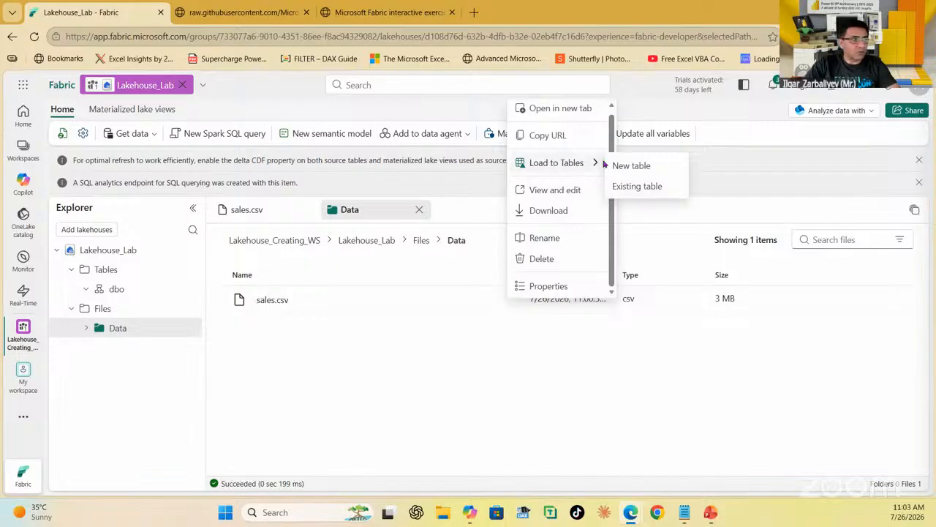
pyautogui.click(629, 169)
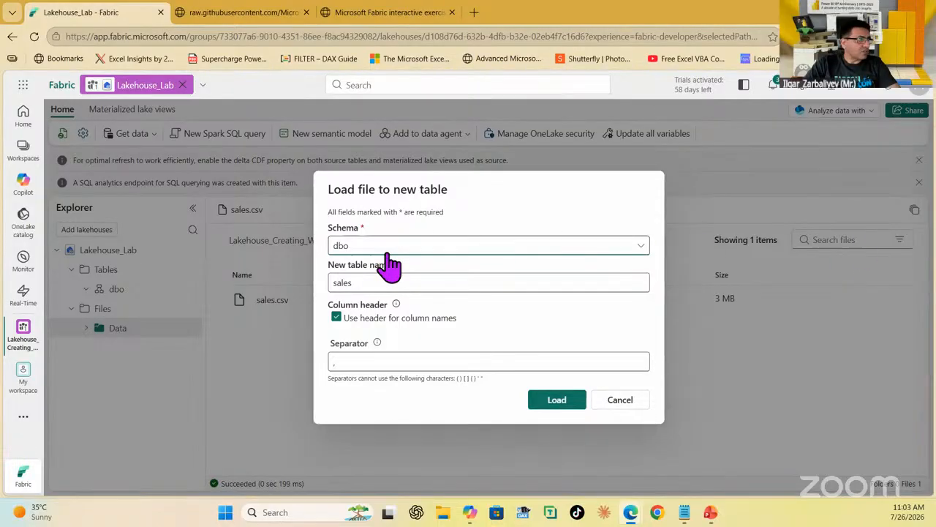
pyautogui.click(419, 251)
pyautogui.click(417, 257)
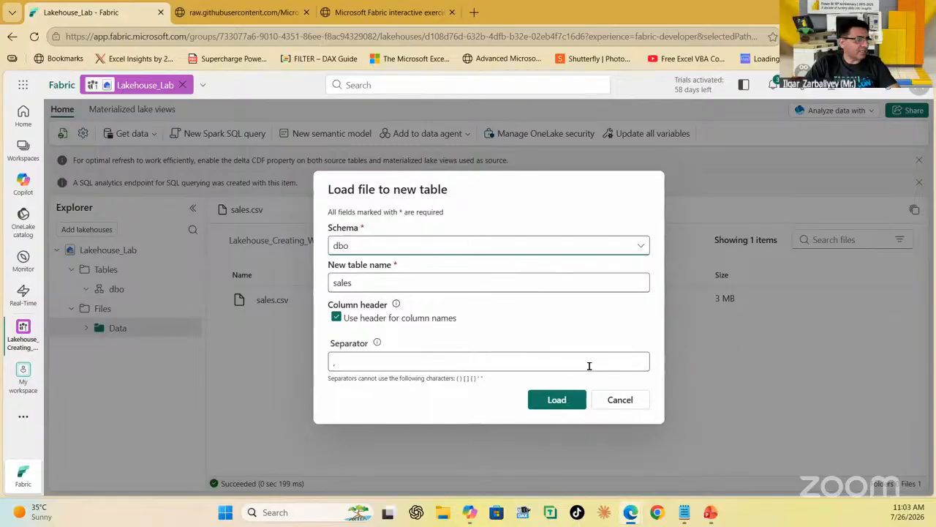
pyautogui.click(565, 399)
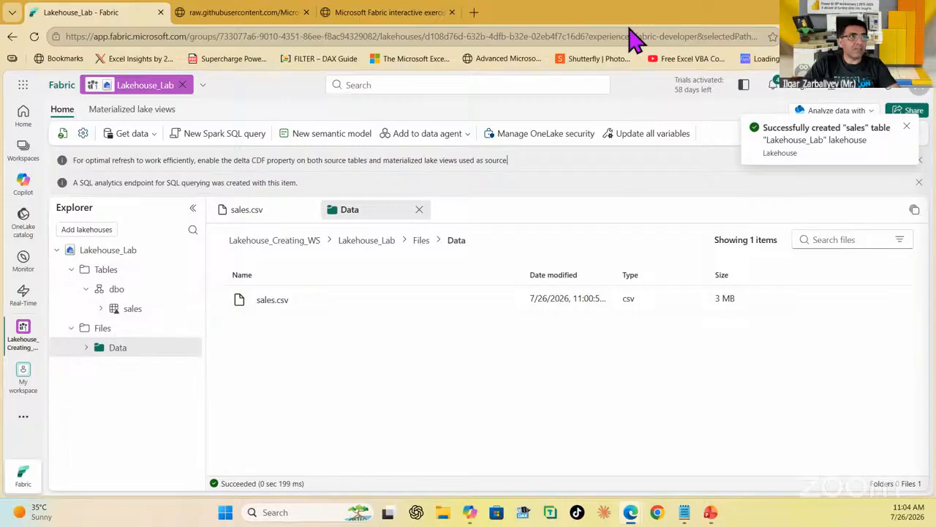
pyautogui.click(906, 125)
# - Refresh the lakehouse, preview the sales table, and examine its underlying Delta files in file view before returning to table view
pyautogui.click(63, 134)
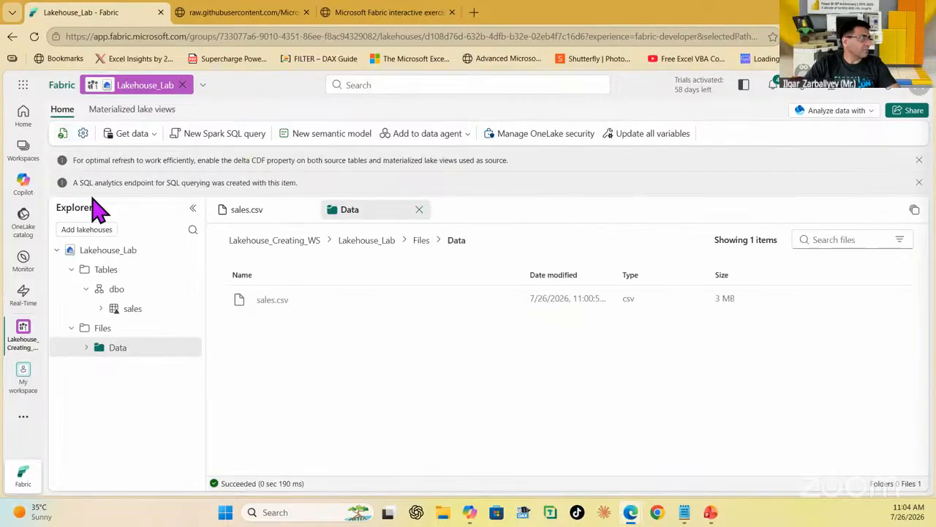
pyautogui.click(146, 310)
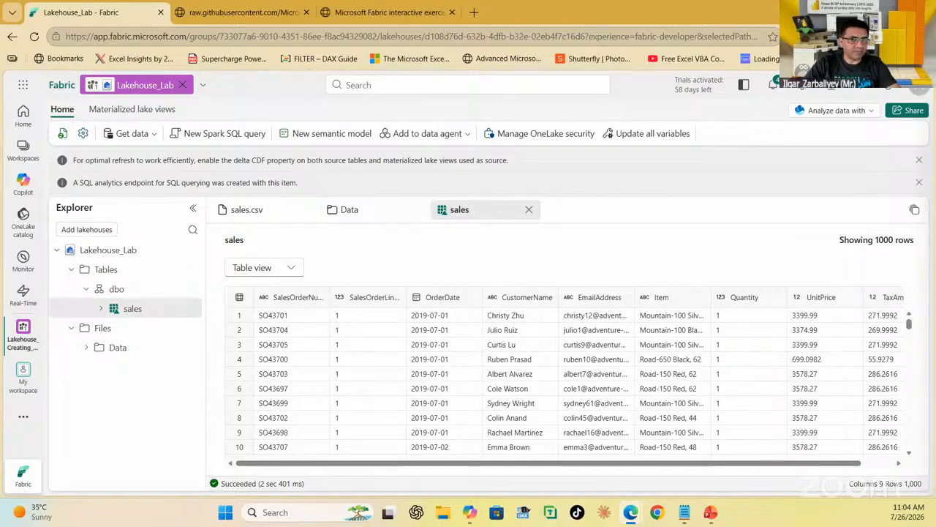
pyautogui.click(293, 272)
pyautogui.click(287, 294)
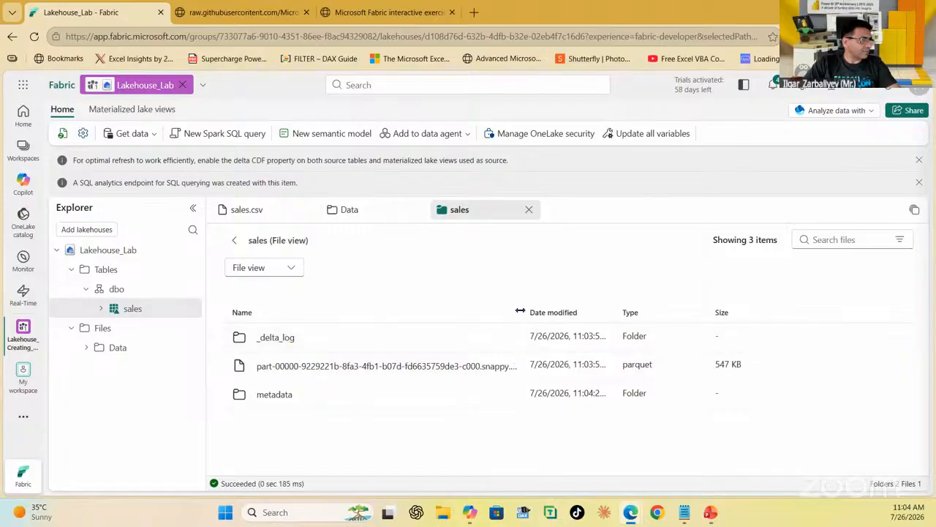
pyautogui.moveTo(543, 312); pyautogui.dragTo(656, 312)
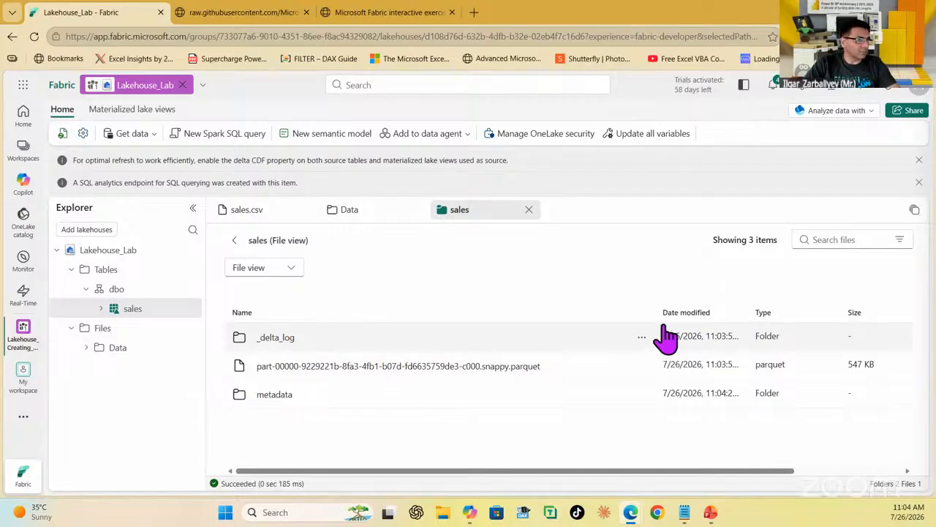
pyautogui.moveTo(655, 311); pyautogui.dragTo(647, 313)
pyautogui.click(558, 319)
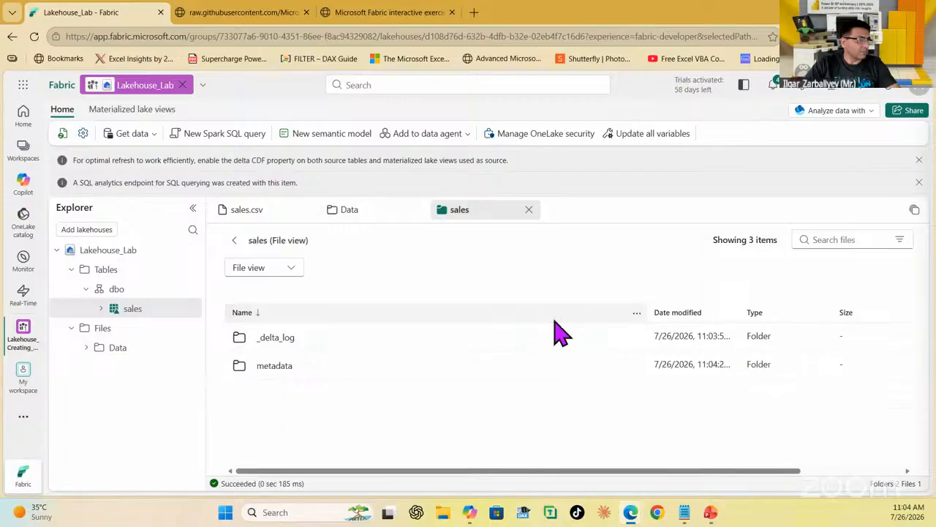
pyautogui.click(301, 268)
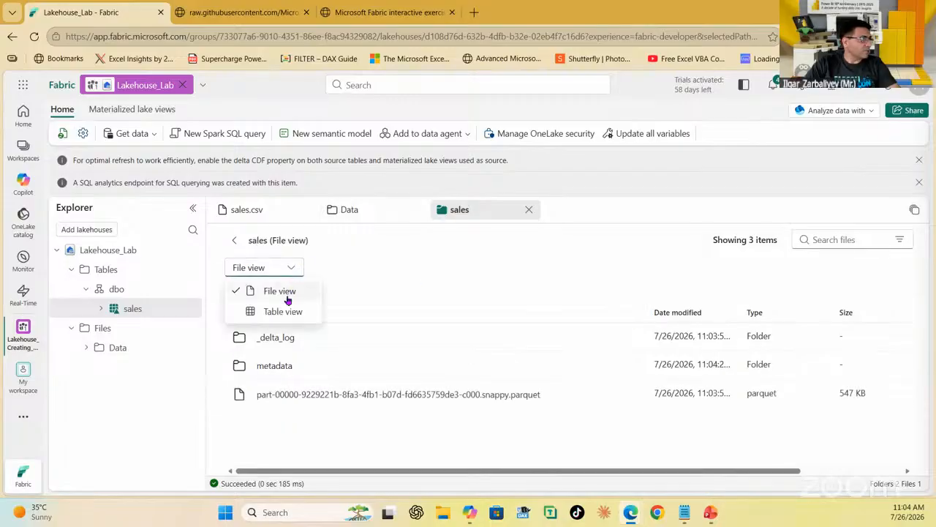
pyautogui.click(288, 310)
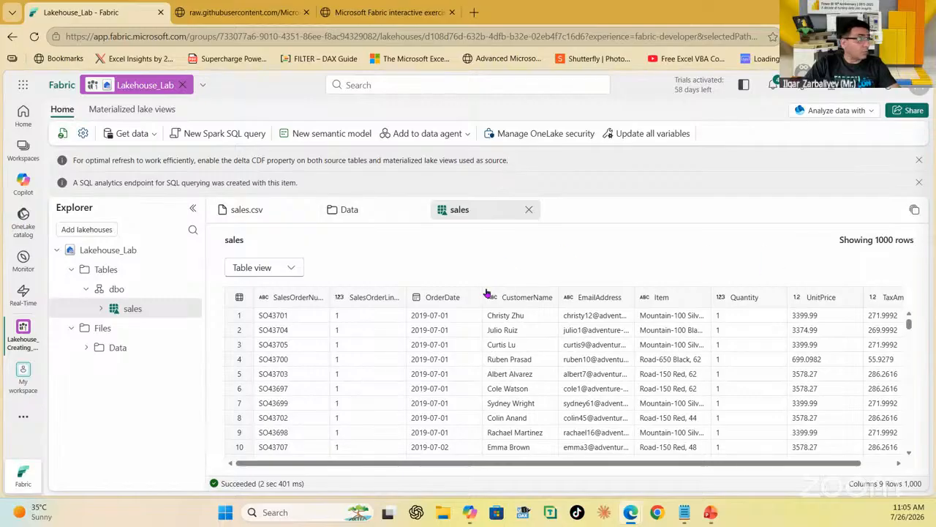
# - Switch Lakehouse_Lab to its SQL analytics endpoint and create a new blank SQL query
pyautogui.click(841, 113)
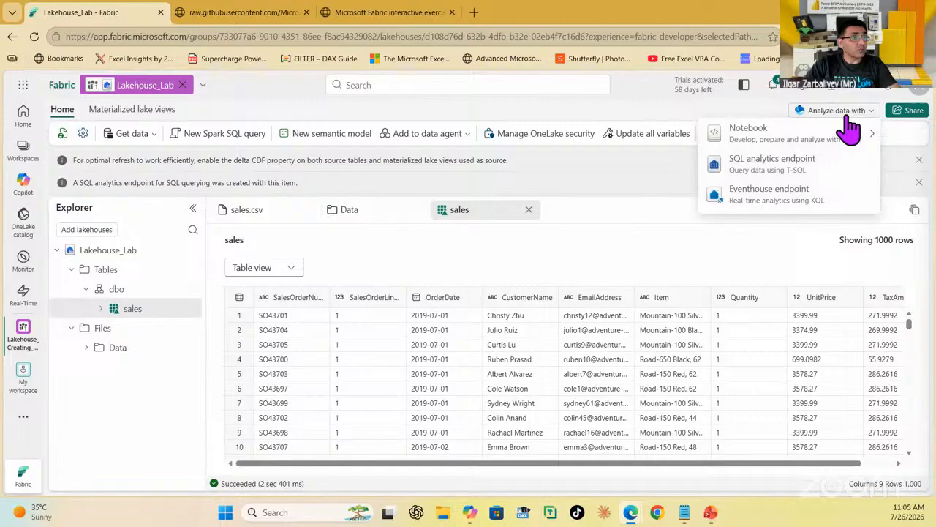
pyautogui.click(772, 165)
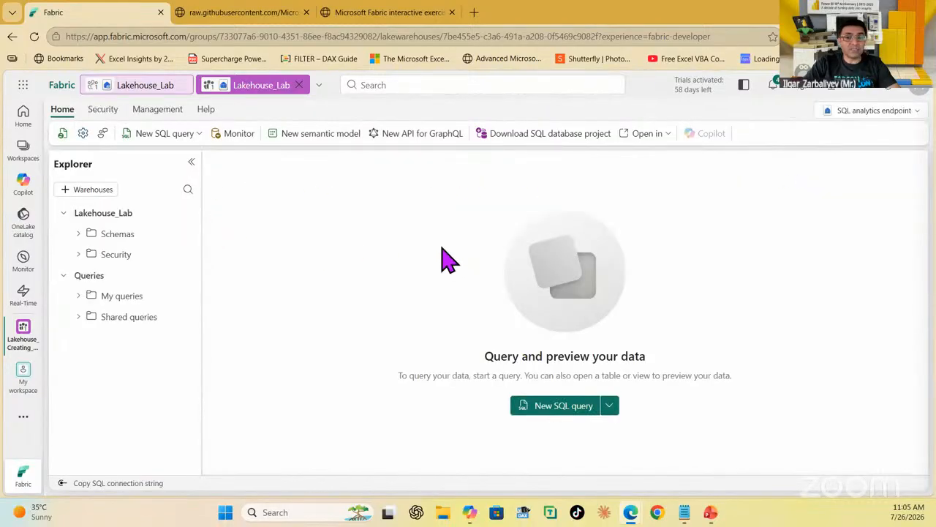
pyautogui.click(198, 139)
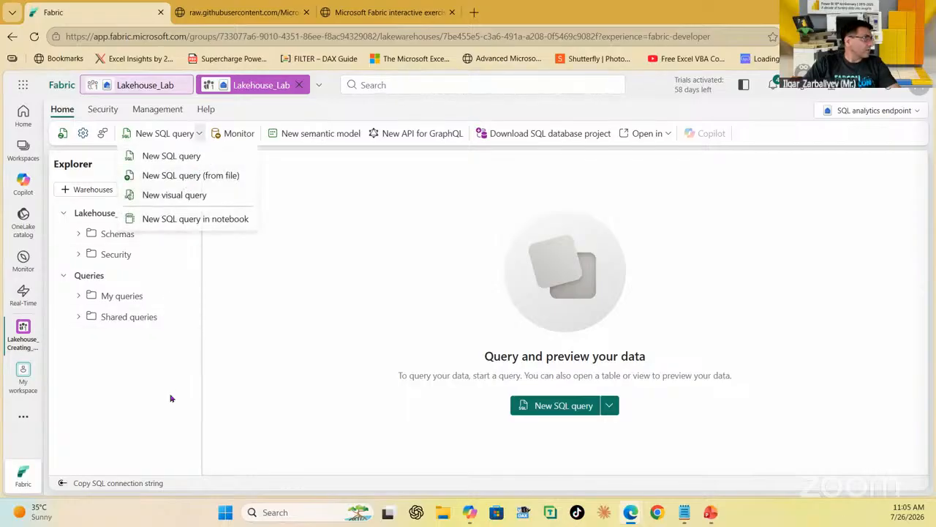
pyautogui.click(168, 157)
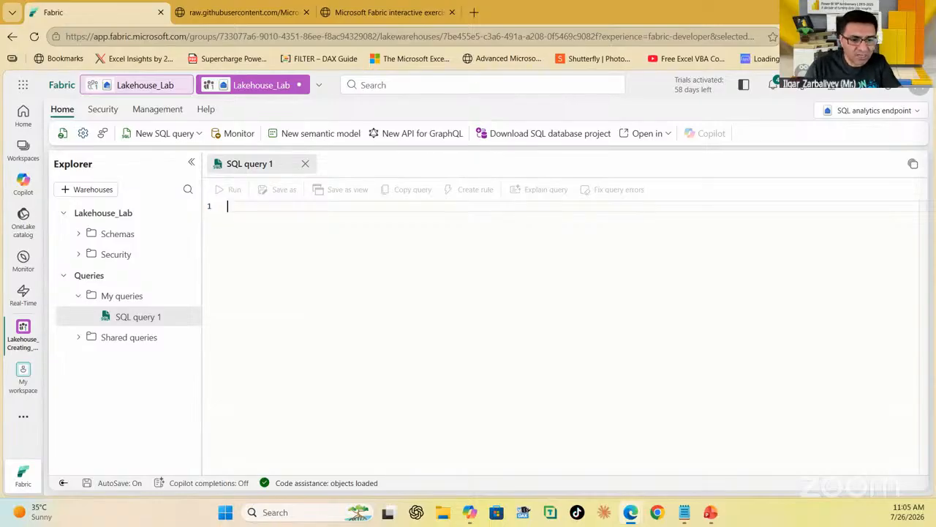
# - Begin the query with a SELECT statement that lists the Item column, followed by a comma
pyautogui.write('SELECT')
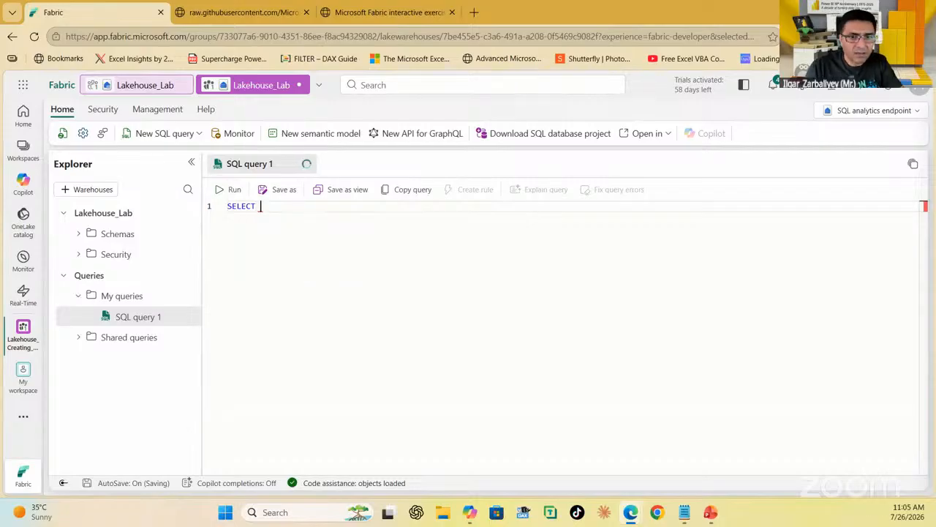
pyautogui.write(' Item ')
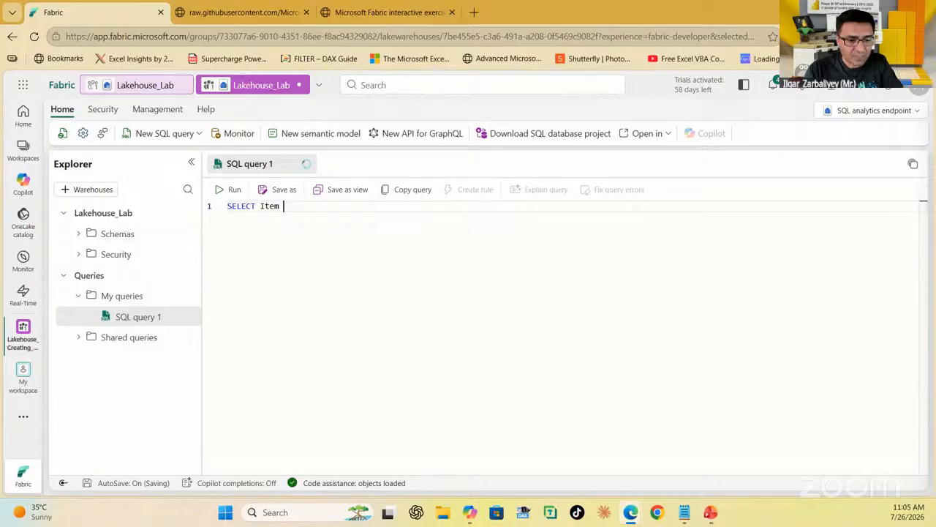
pyautogui.write('SUM(')
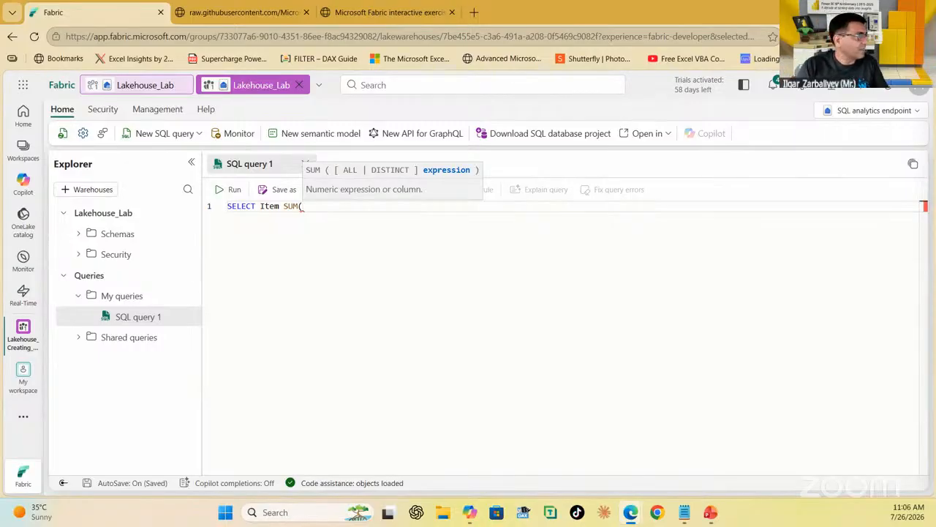
pyautogui.press('BackSpace')
pyautogui.press('BackSpace')
pyautogui.press('BackSpace')
pyautogui.press('BackSpace')
pyautogui.press('BackSpace')
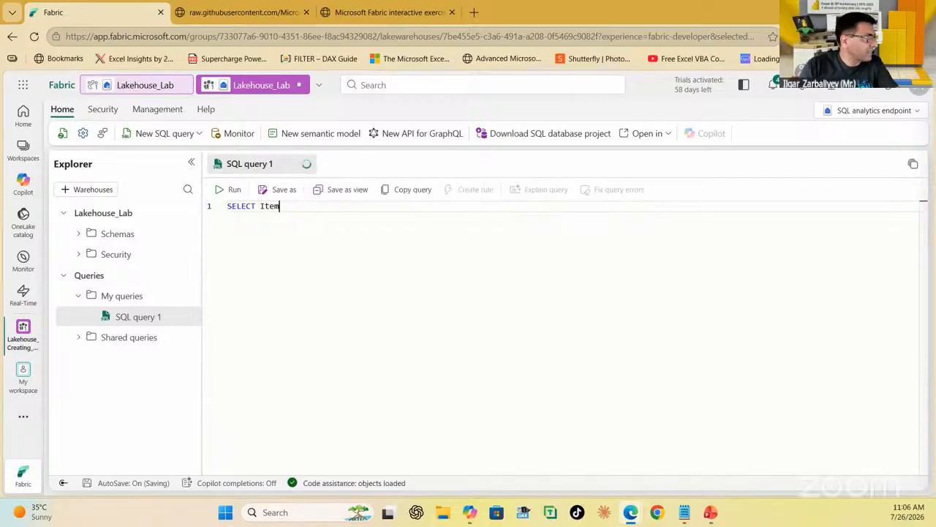
pyautogui.write(',')
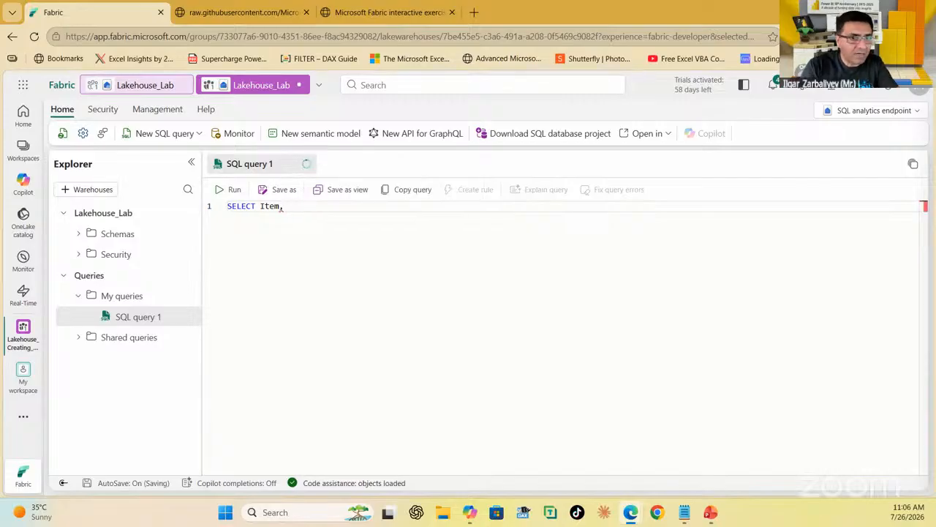
# - Add the calculated column SUM(Quantity*UnitPrice) AS Revenue to the SELECT list after Item
pyautogui.write(' SUM ')
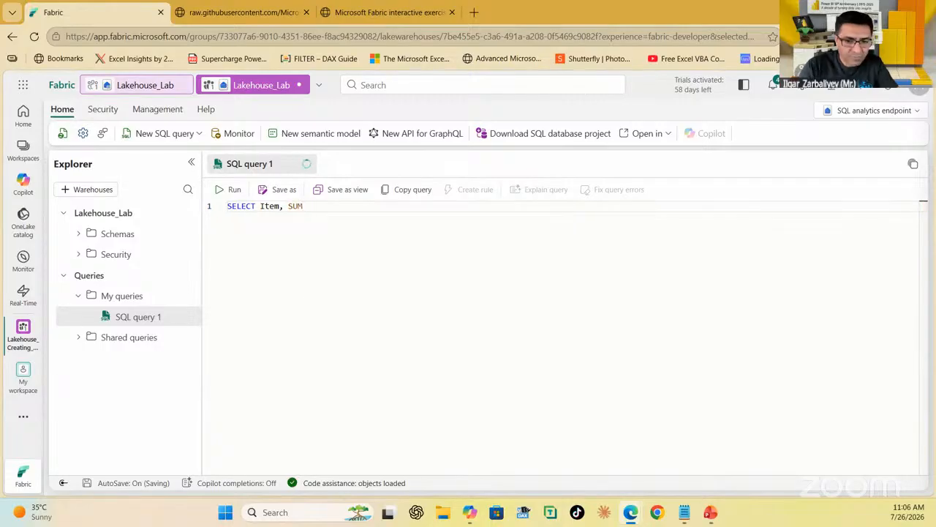
pyautogui.write('(')
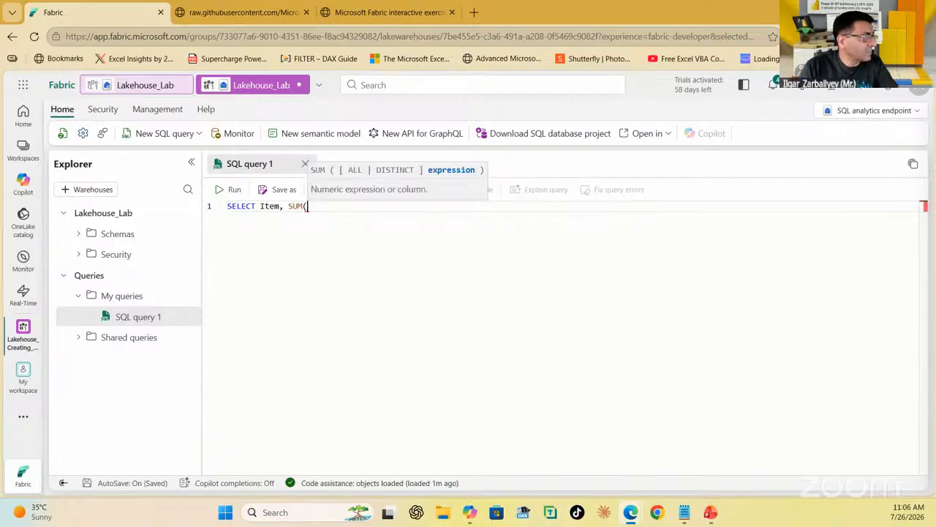
pyautogui.press('BackSpace')
pyautogui.press('BackSpace')
pyautogui.press('BackSpace')
pyautogui.press('BackSpace')
pyautogui.press('BackSpace')
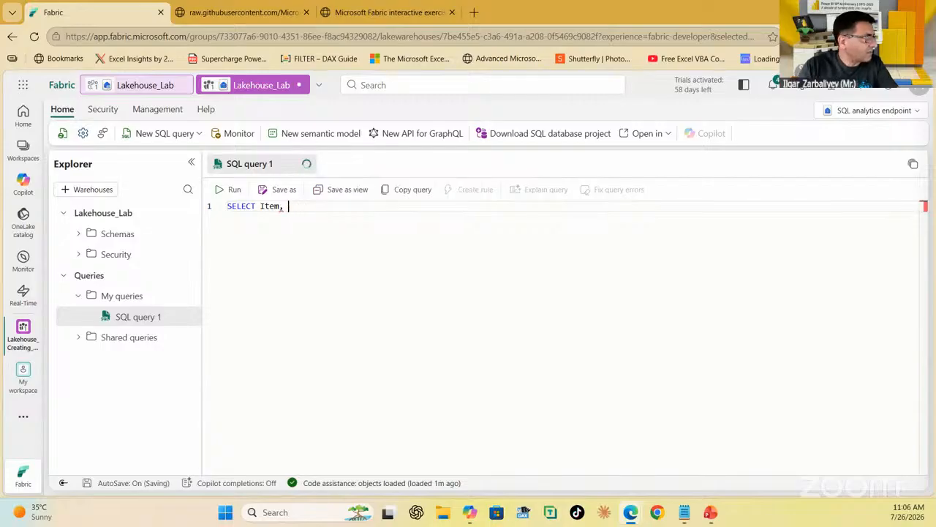
pyautogui.write('SUM')
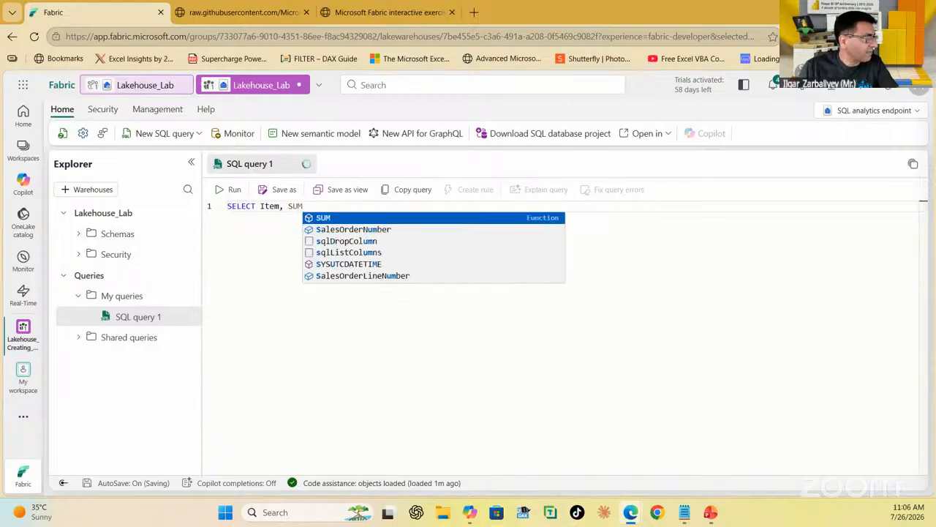
pyautogui.click(351, 214)
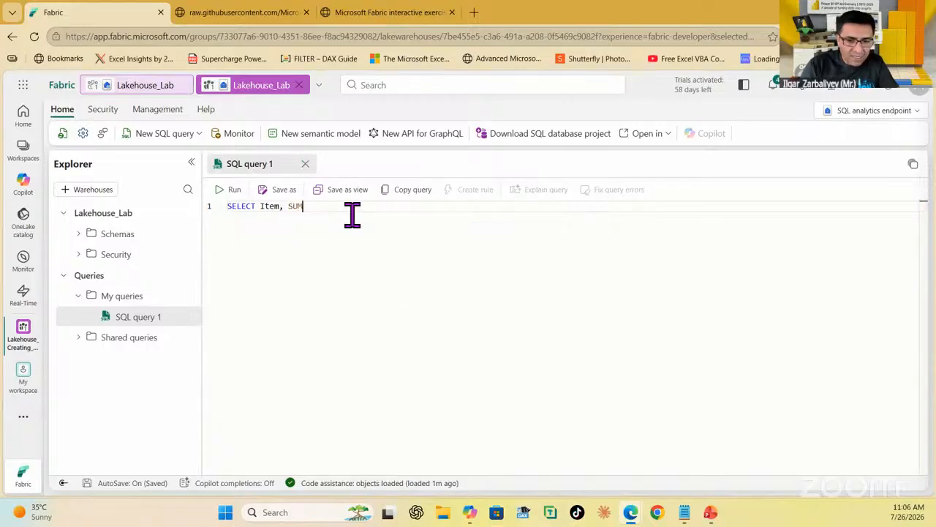
pyautogui.write('(QUAN')
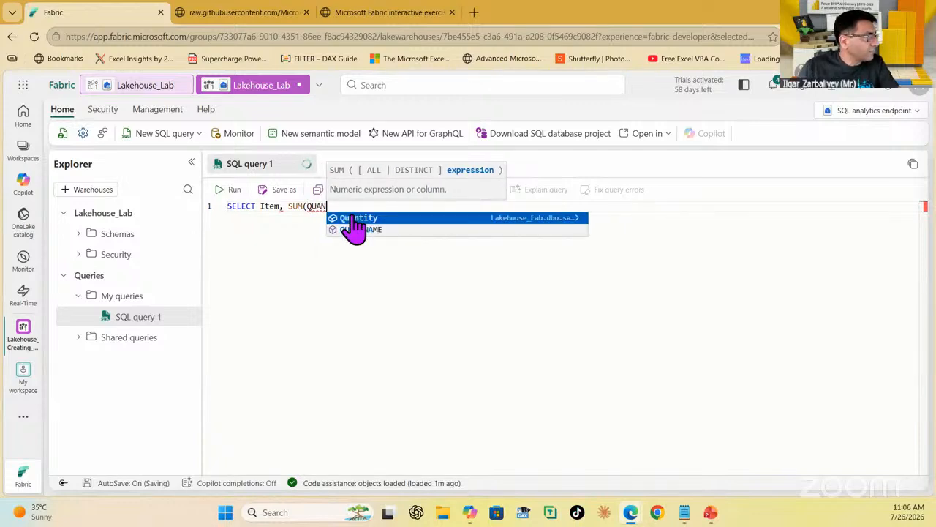
pyautogui.click(354, 219)
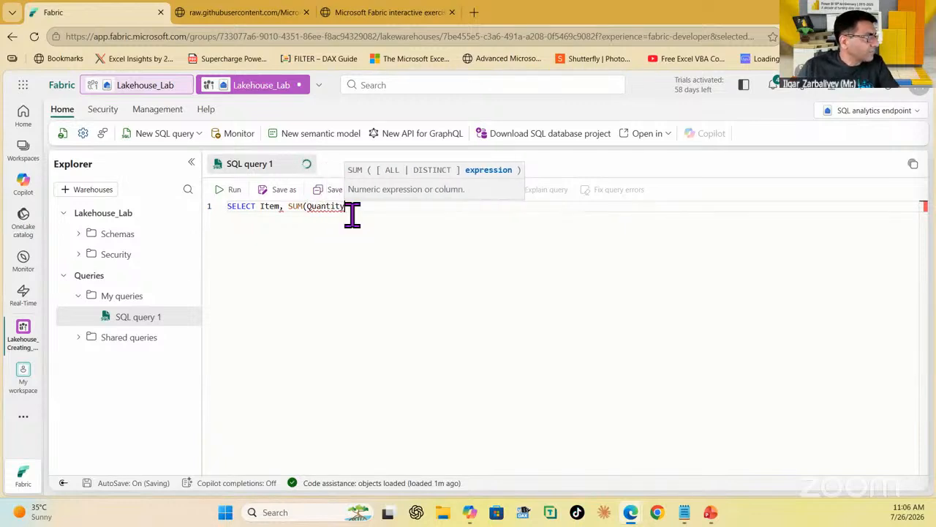
pyautogui.write(')')
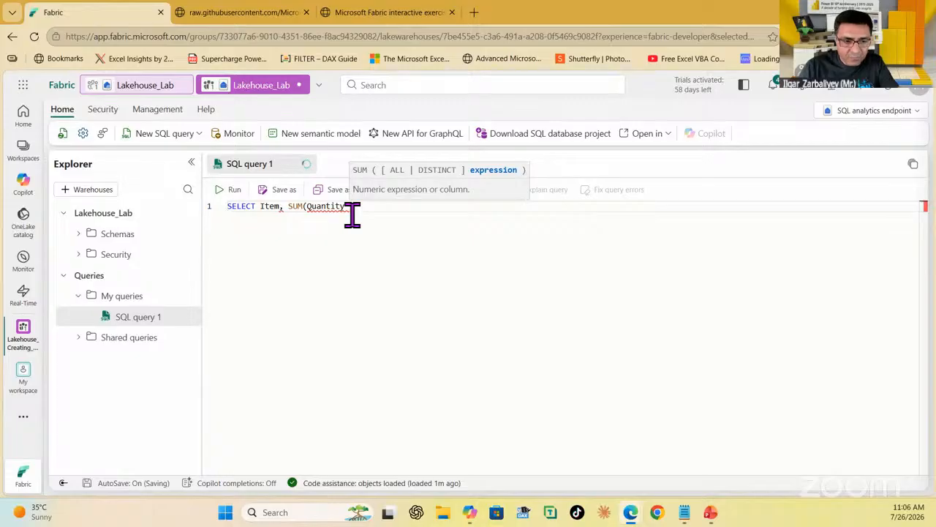
pyautogui.write('*UN')
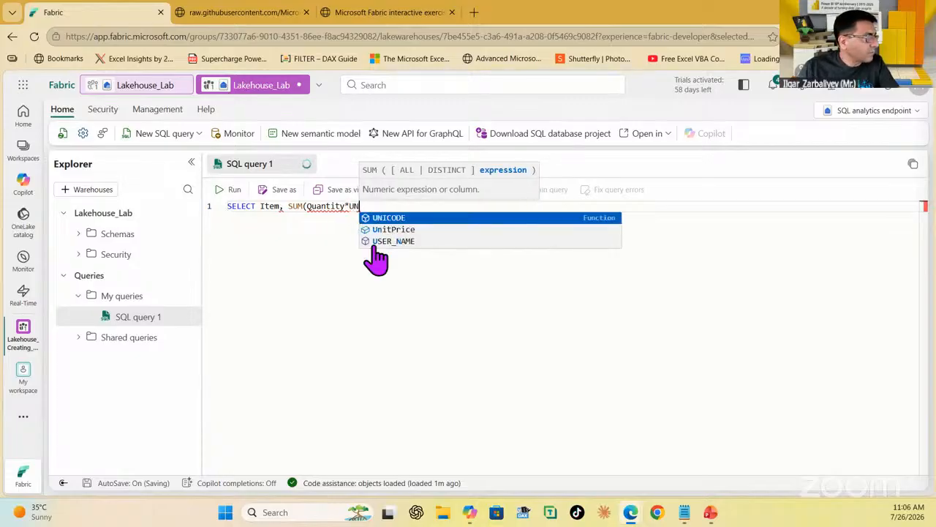
pyautogui.click(400, 227)
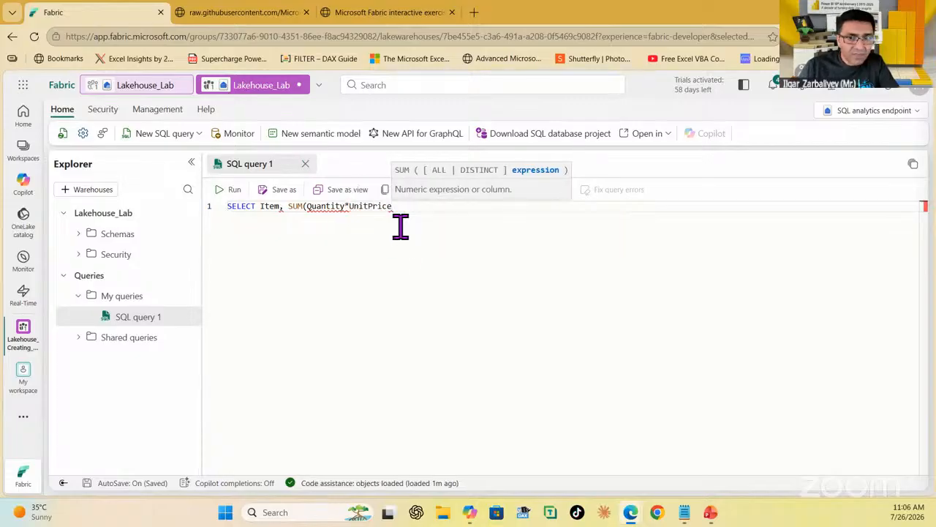
pyautogui.write(') AS')
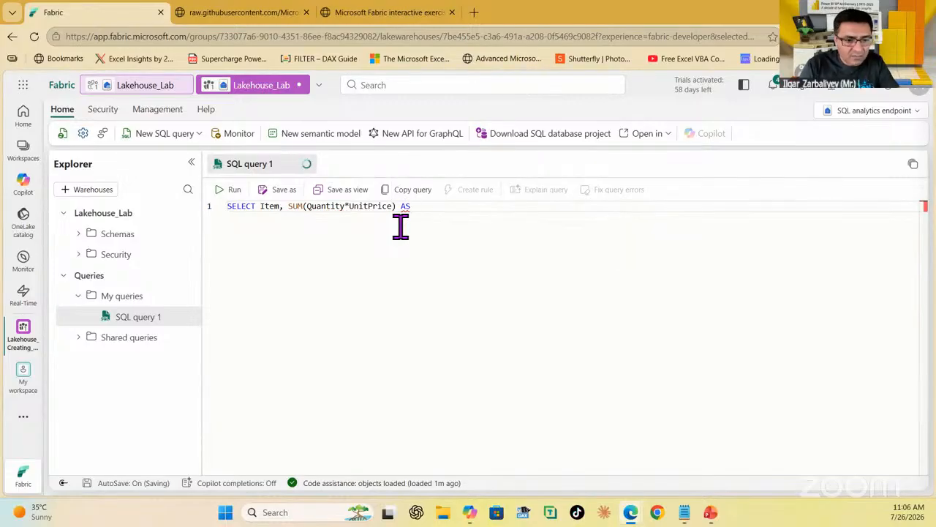
pyautogui.write(' Revenue')
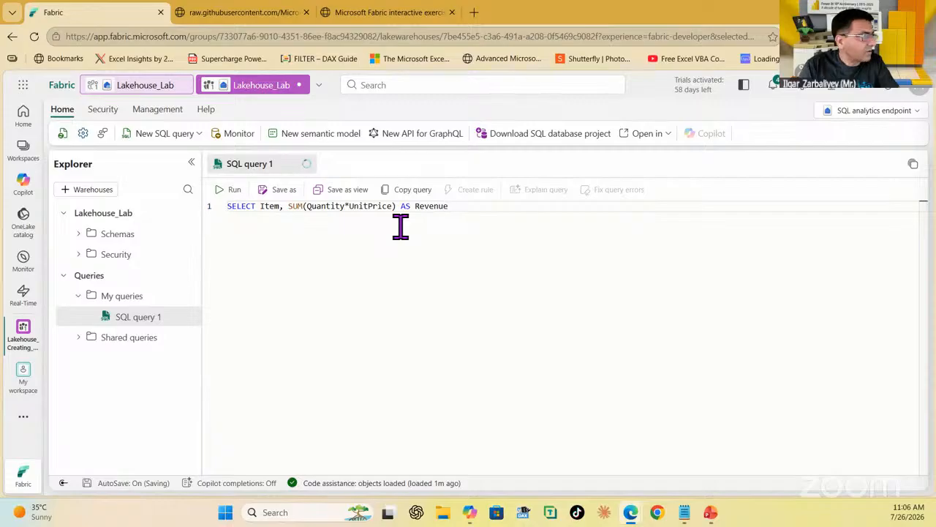
# - Add a FROM clause on a new line of the query that reads from the sales table
pyautogui.press('Return')
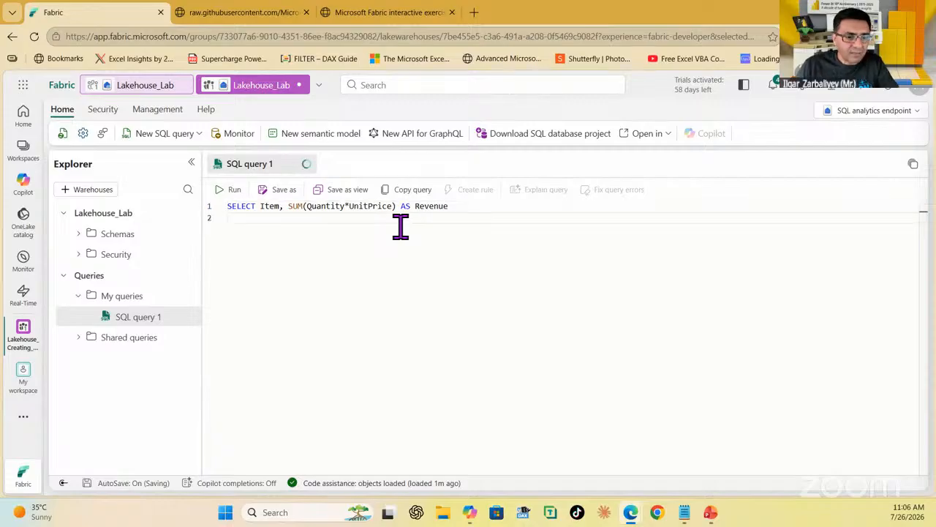
pyautogui.write('FROM Sale')
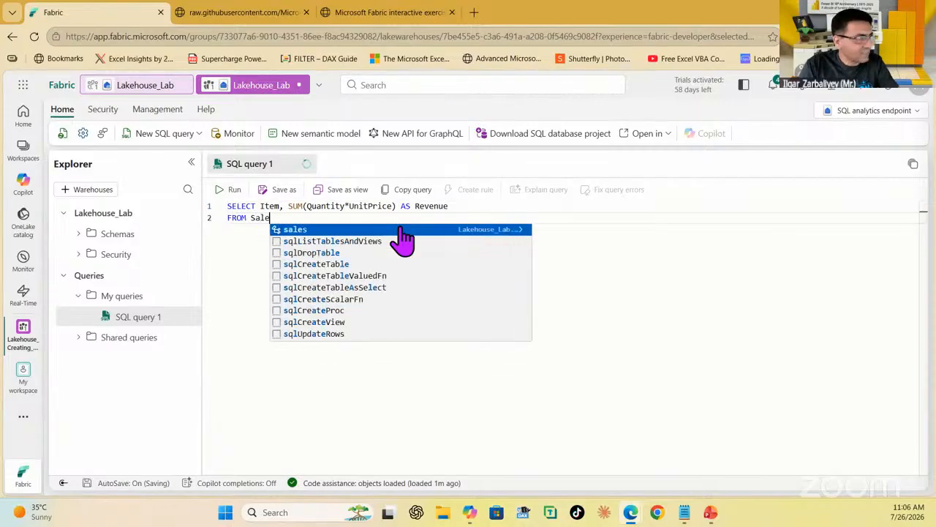
pyautogui.write('s')
pyautogui.press('Tab')
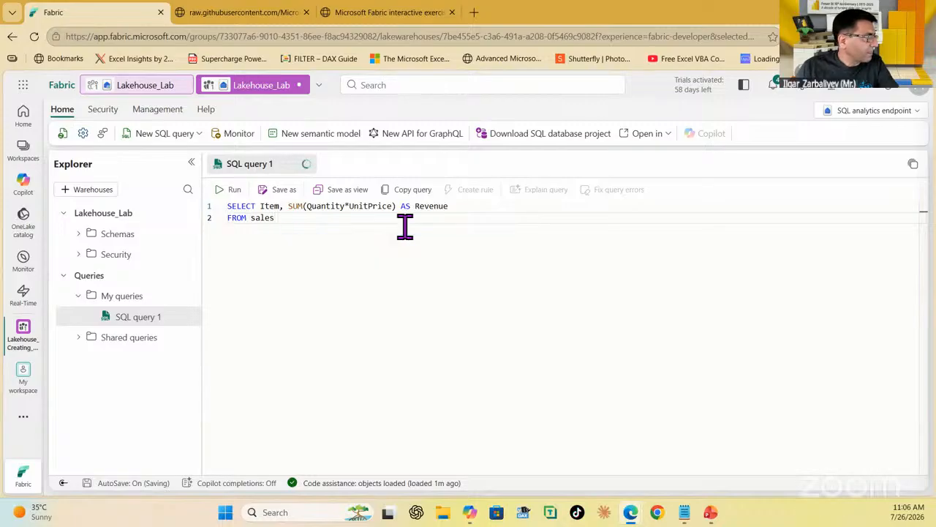
# - Add a GROUP BY Item clause on the line after FROM sales
pyautogui.press('Return')
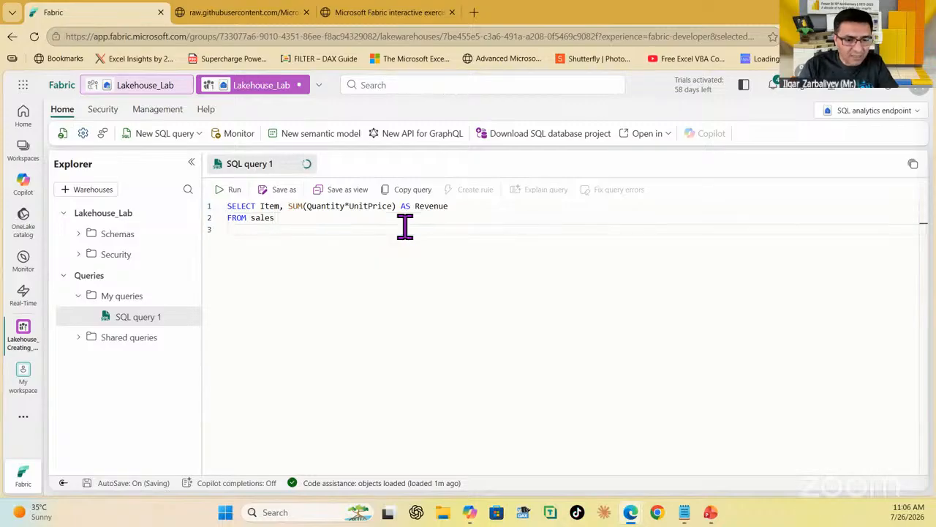
pyautogui.write('GROUP BY')
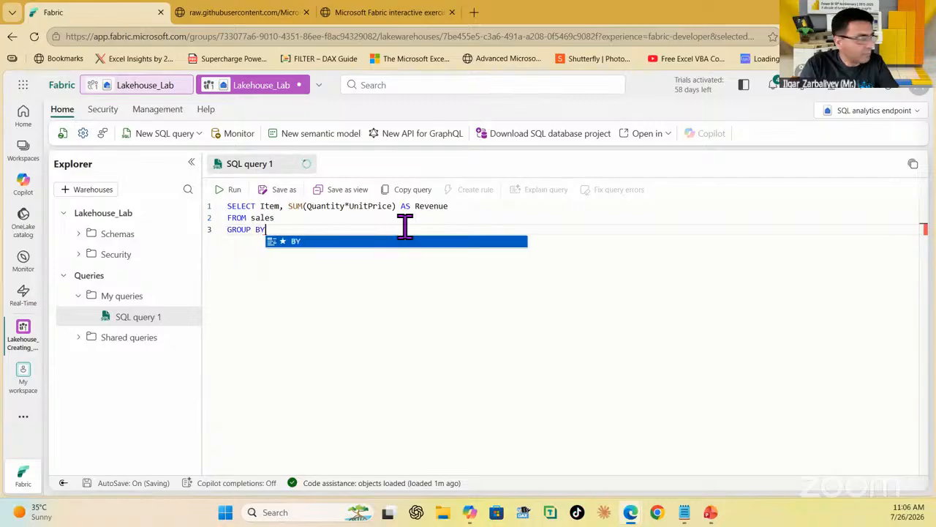
pyautogui.press('Escape')
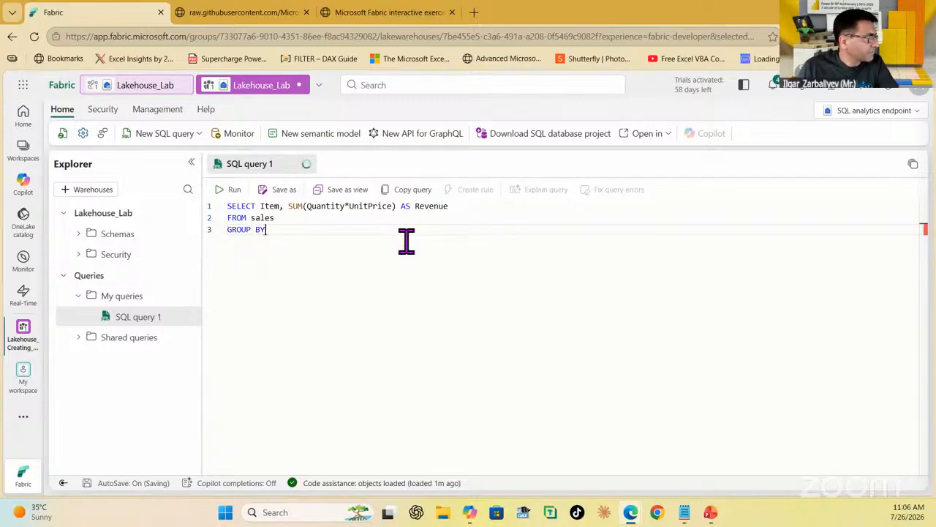
pyautogui.write('Item')
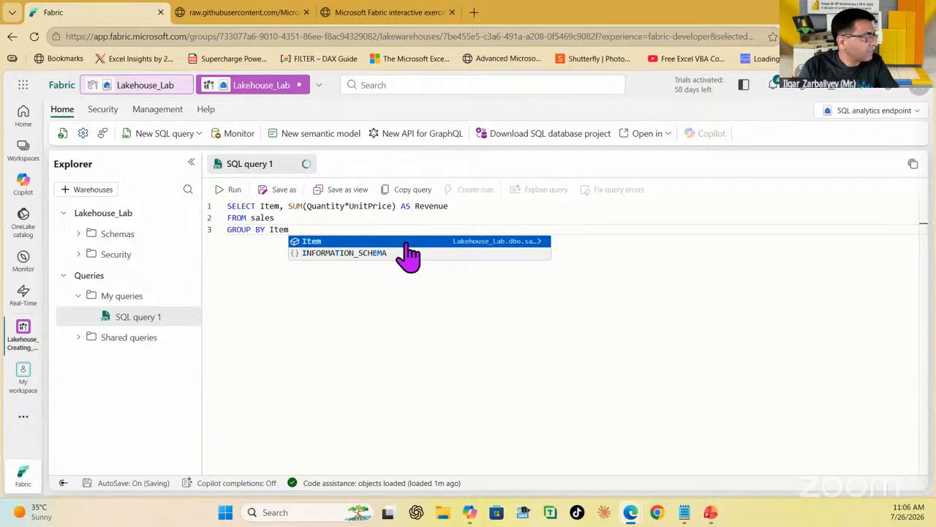
pyautogui.click(405, 241)
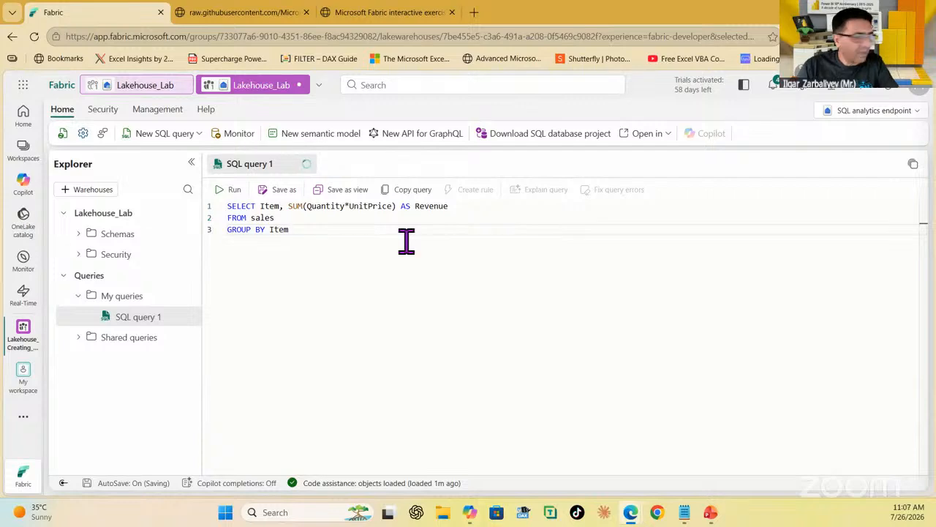
# - Finish the query with the clause ORDER BY Revenue DESC; on a new line after GROUP BY Item
pyautogui.press('Return')
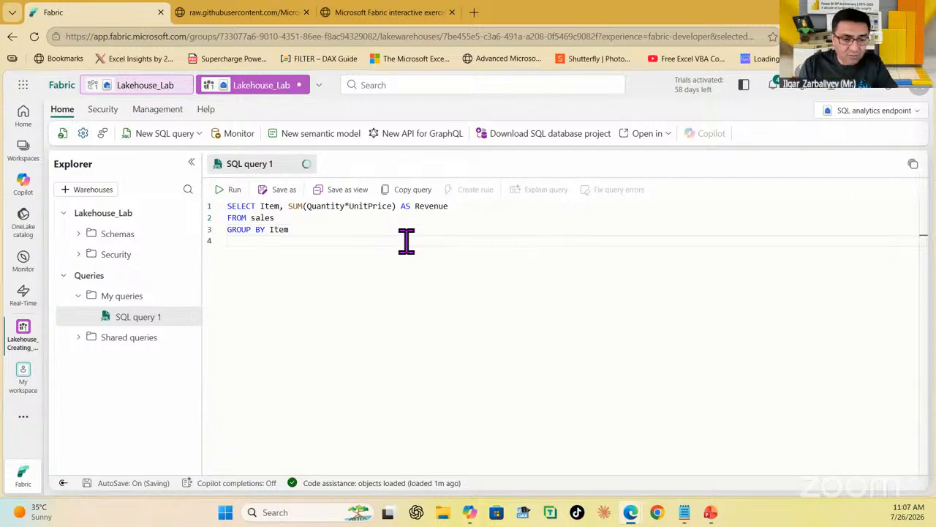
pyautogui.write('ORDER ')
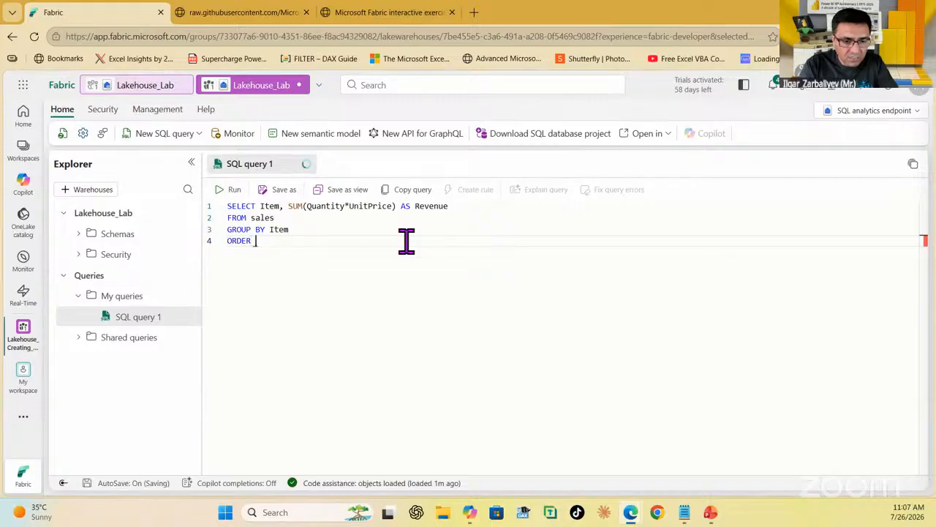
pyautogui.write('BY Reven')
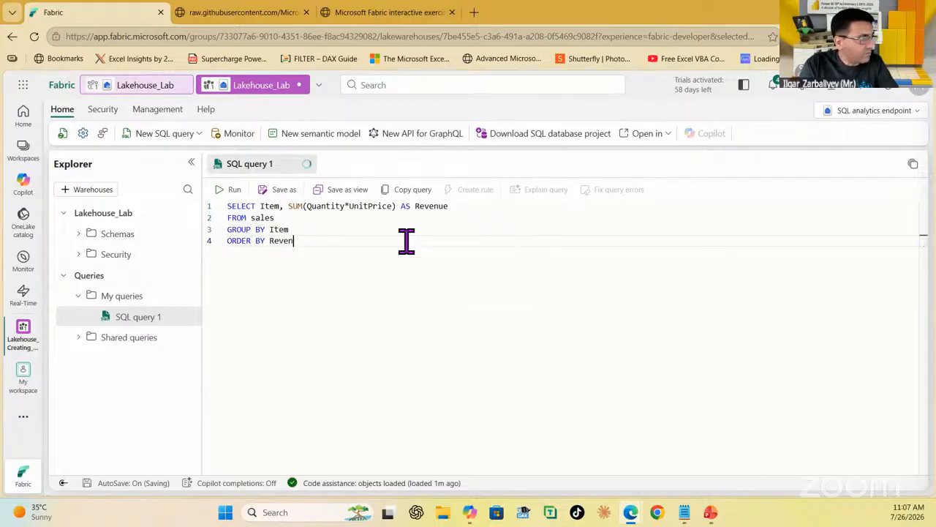
pyautogui.press('BackSpace')
pyautogui.press('BackSpace')
pyautogui.press('BackSpace')
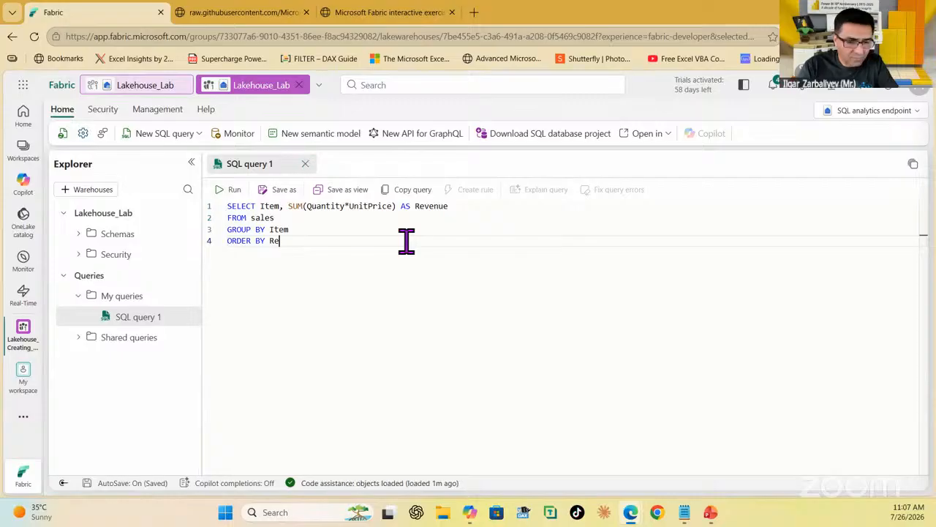
pyautogui.write('v')
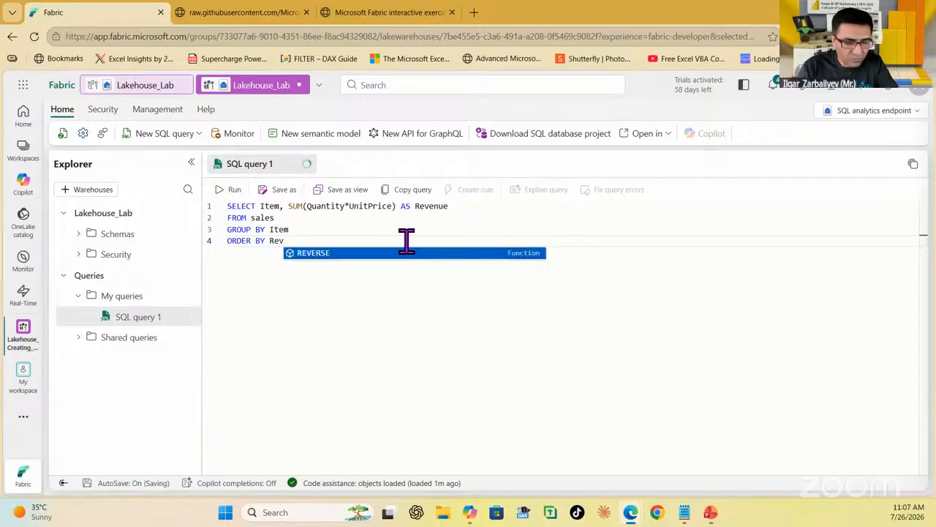
pyautogui.write('enue')
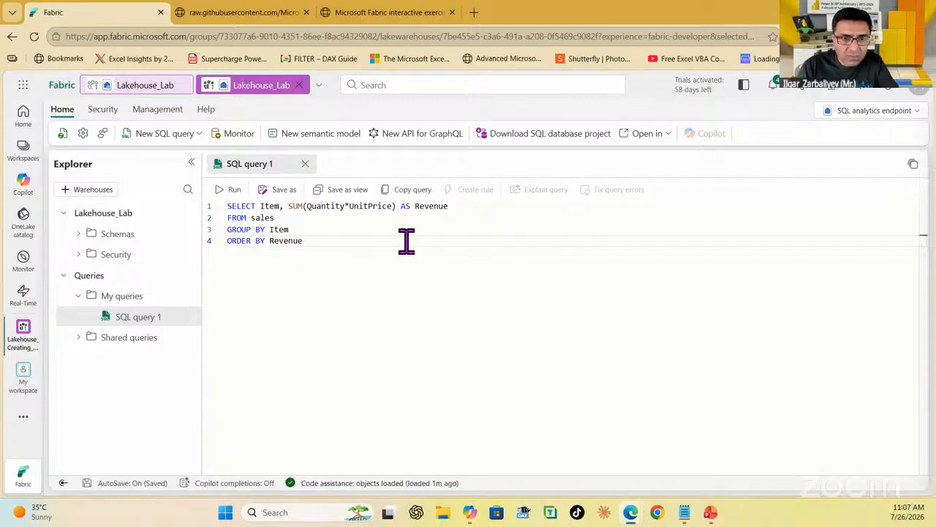
pyautogui.write(' DESC')
pyautogui.press('Escape')
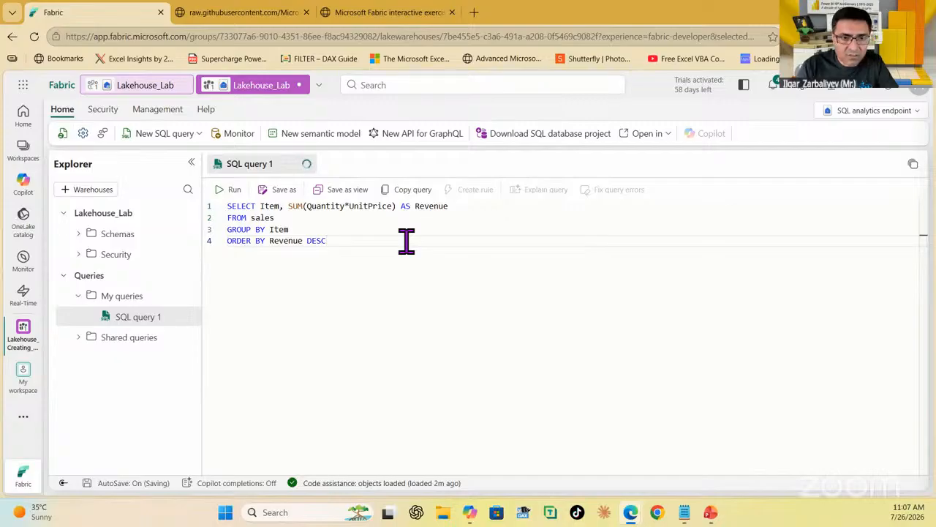
pyautogui.write("'")
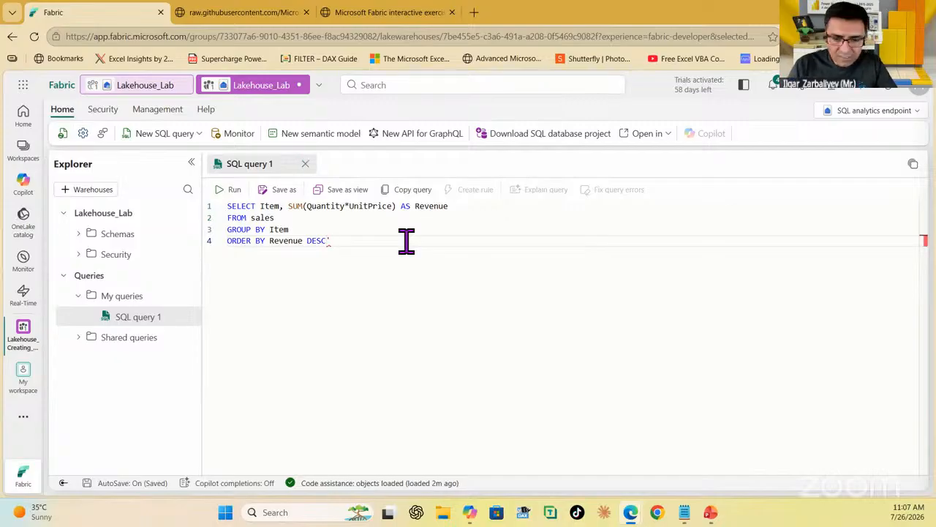
pyautogui.press('BackSpace')
pyautogui.write(';')
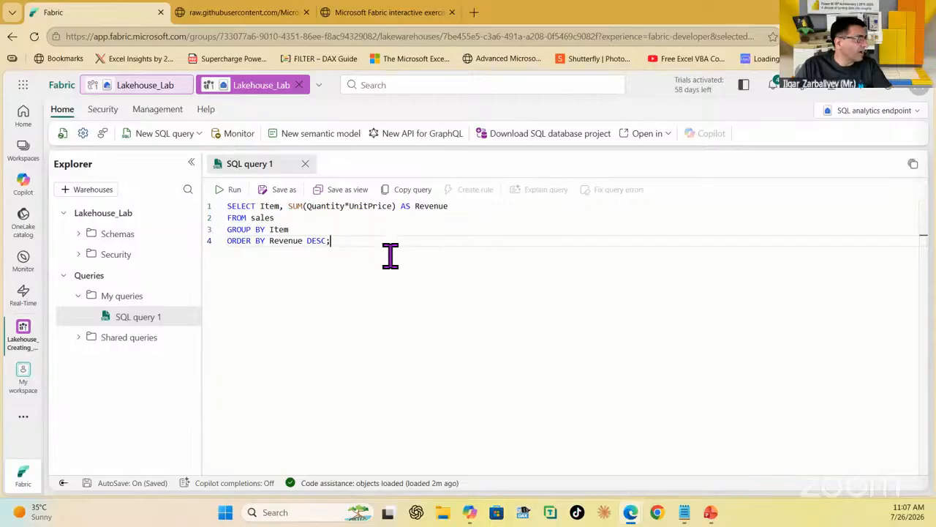
# - Run the complete revenue-by-item query and enlarge the results pane to review the returned rows
pyautogui.click(354, 250)
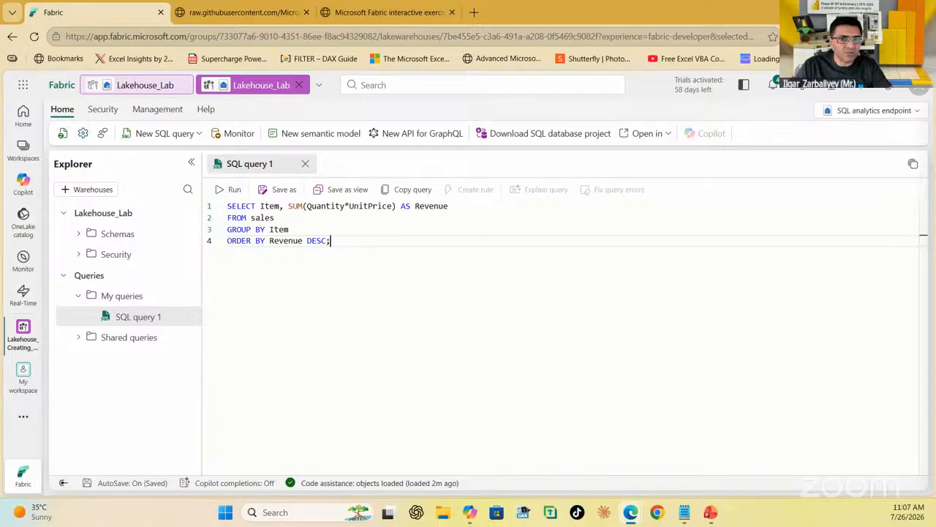
pyautogui.moveTo(390, 245); pyautogui.dragTo(209, 205)
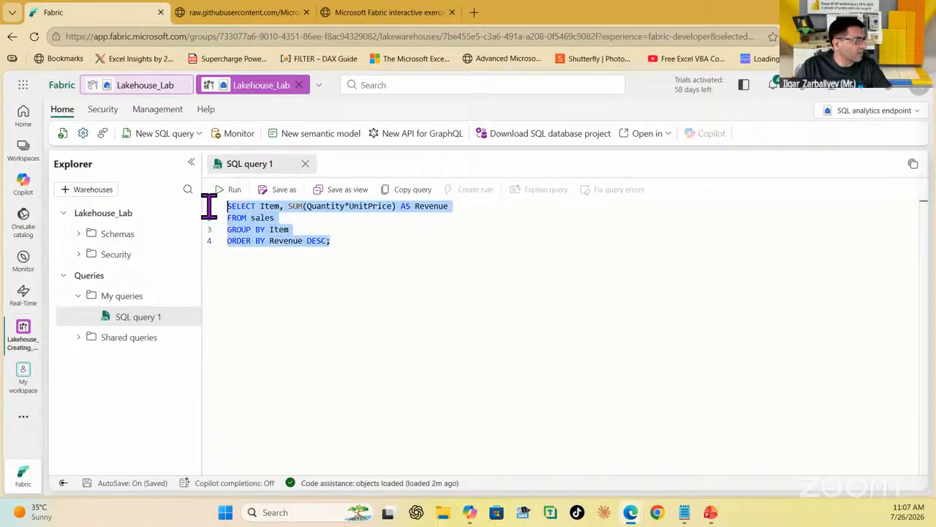
pyautogui.click(233, 190)
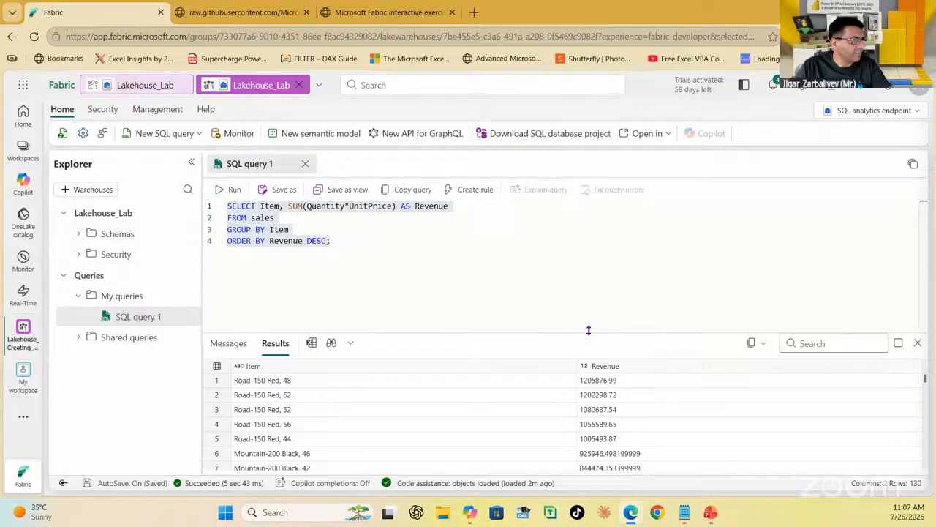
pyautogui.moveTo(589, 328); pyautogui.dragTo(581, 265)
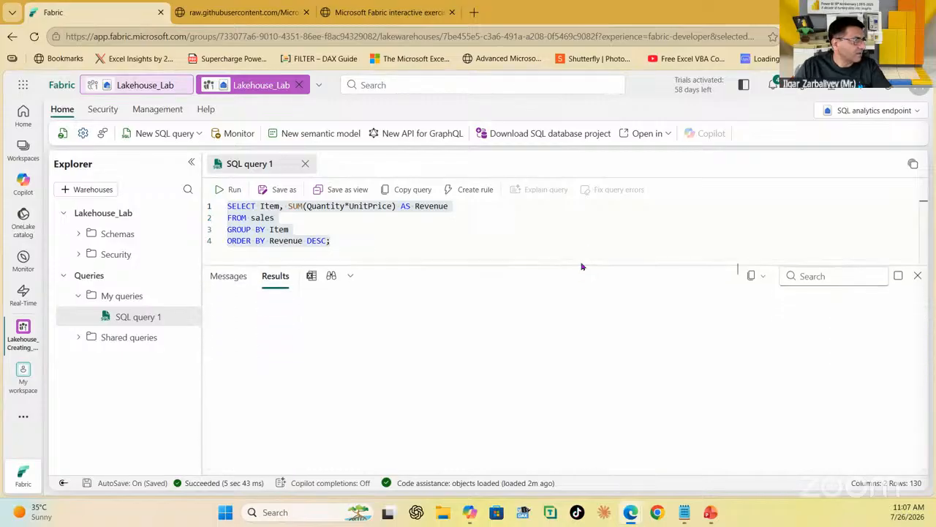
pyautogui.scroll(-2, 616, 380)
pyautogui.scroll(2, 616, 382)
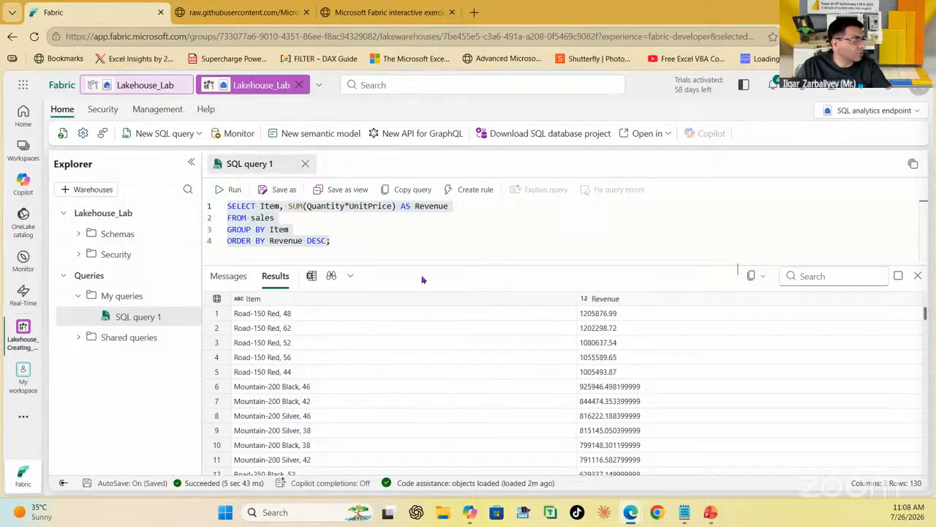
# - Create a new visual query and expand the Tables folder of the dbo schema
pyautogui.click(199, 138)
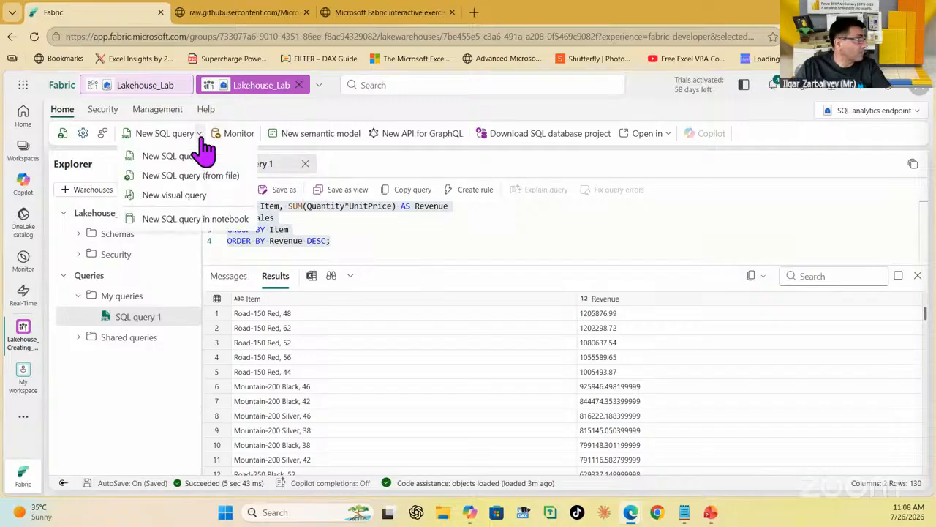
pyautogui.click(192, 195)
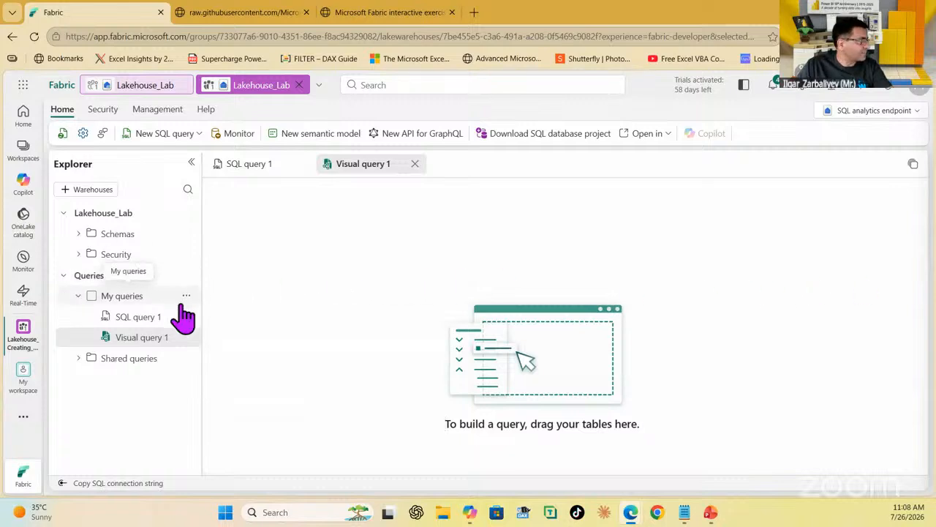
pyautogui.click(79, 234)
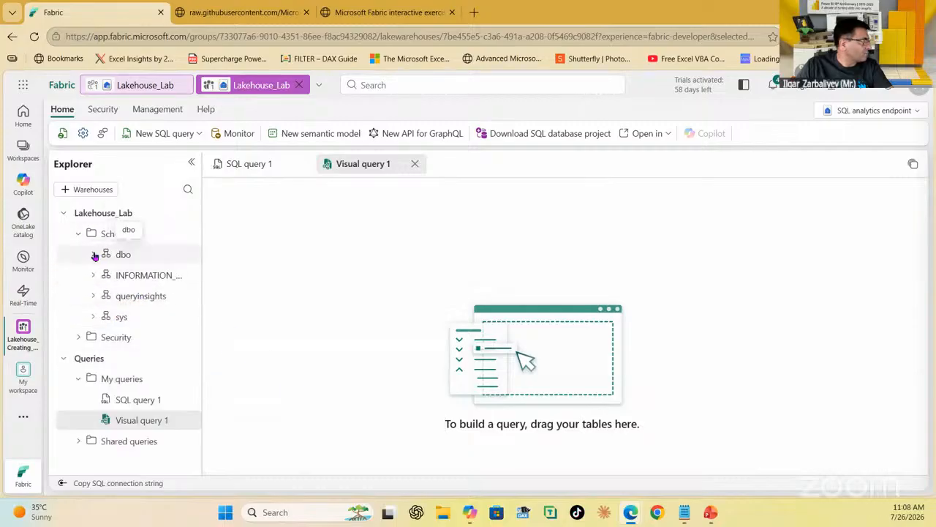
pyautogui.click(93, 254)
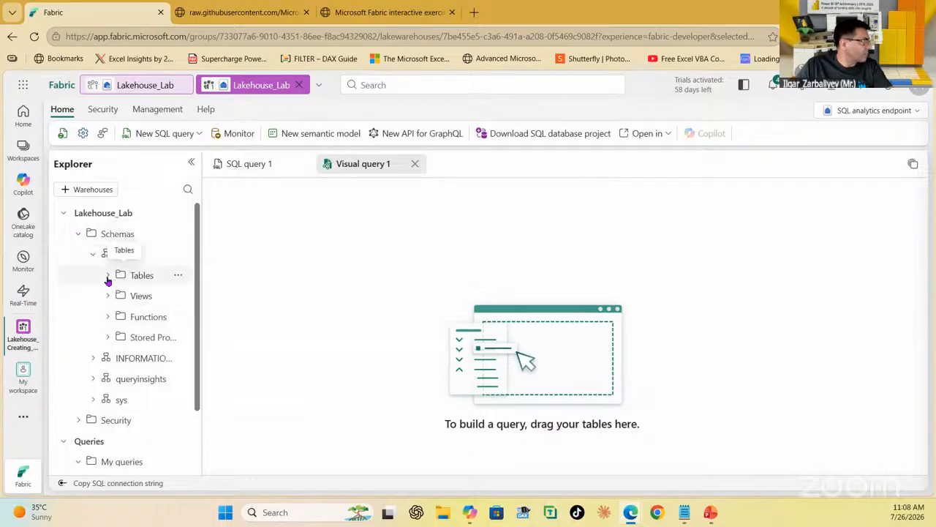
pyautogui.click(109, 277)
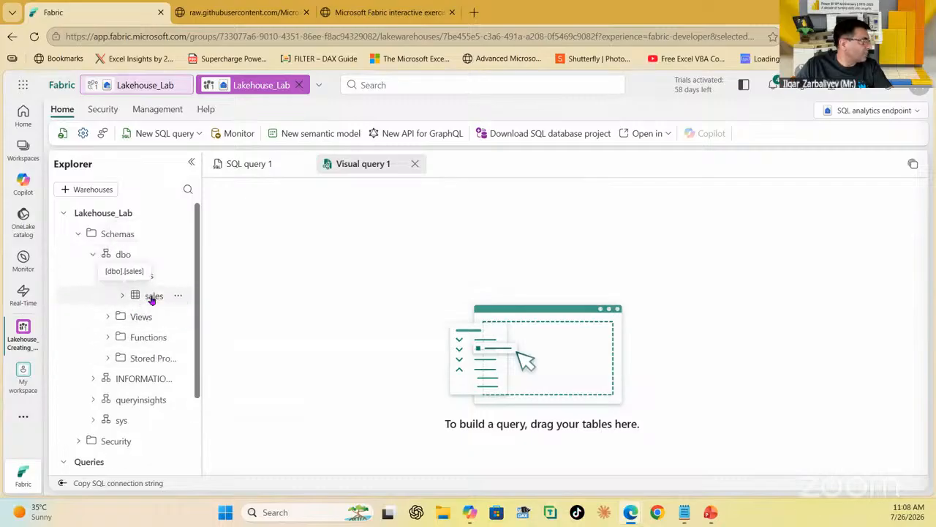
# - Widen the explorer and examine the column names and data types of the sales table, collapsing its column list when done
pyautogui.moveTo(200, 310); pyautogui.dragTo(365, 324)
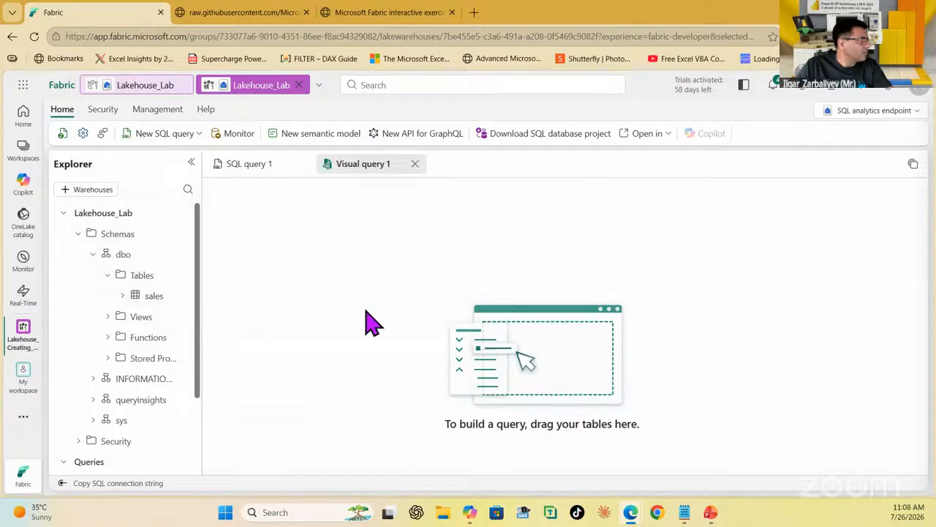
pyautogui.click(121, 296)
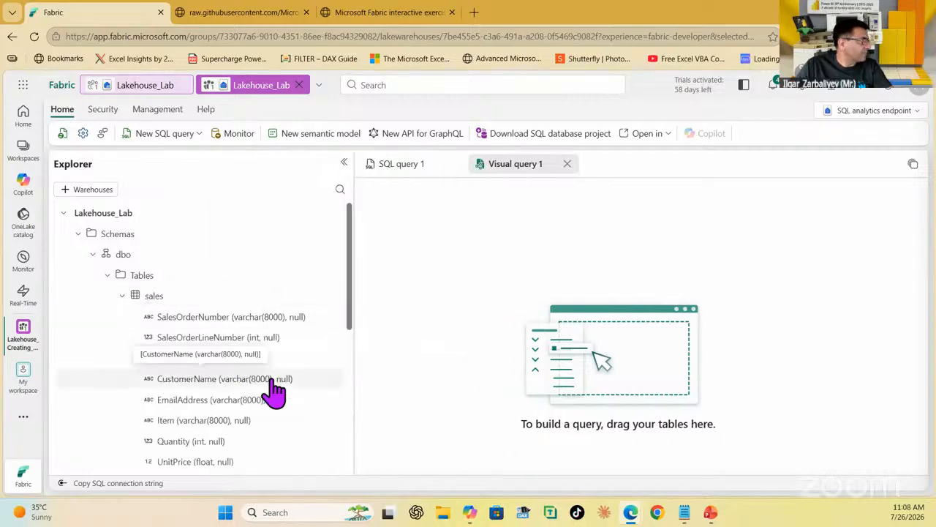
pyautogui.scroll(-4, 268, 392)
pyautogui.scroll(3, 261, 384)
pyautogui.scroll(1, 268, 395)
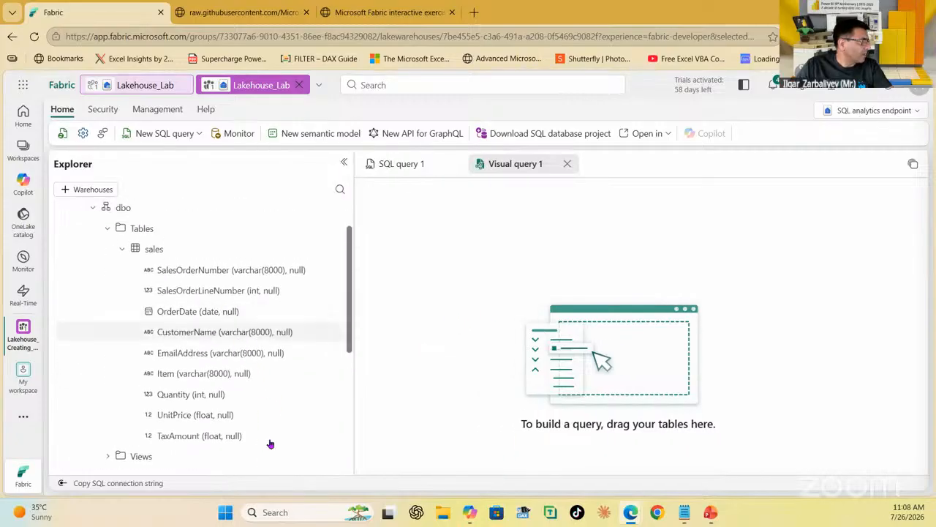
pyautogui.click(122, 250)
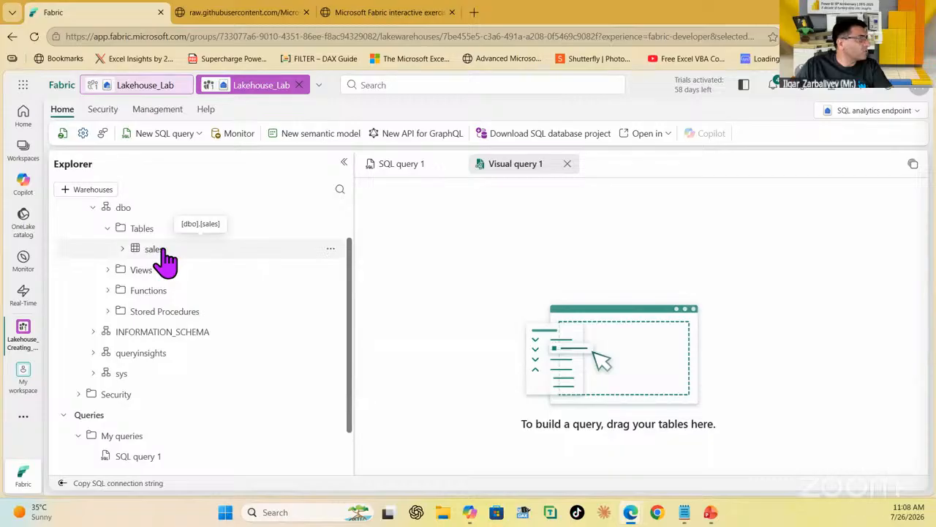
# - Add the sales table to the visual query canvas and narrow the explorer to give the canvas more room
pyautogui.moveTo(165, 250); pyautogui.dragTo(538, 233)
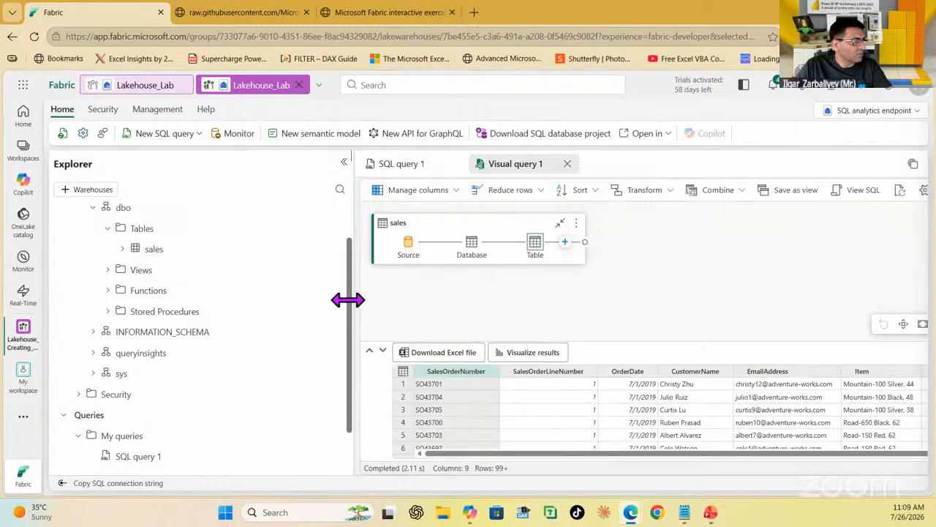
pyautogui.moveTo(355, 298); pyautogui.dragTo(241, 316)
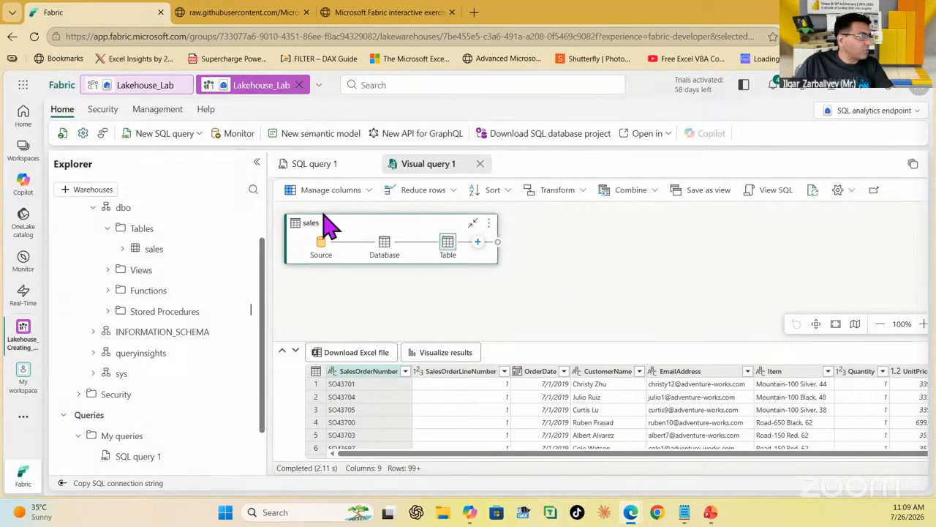
# - Keep only the SalesOrderNumber and SalesOrderLineNumber columns in the visual query and enlarge the results pane
pyautogui.click(365, 194)
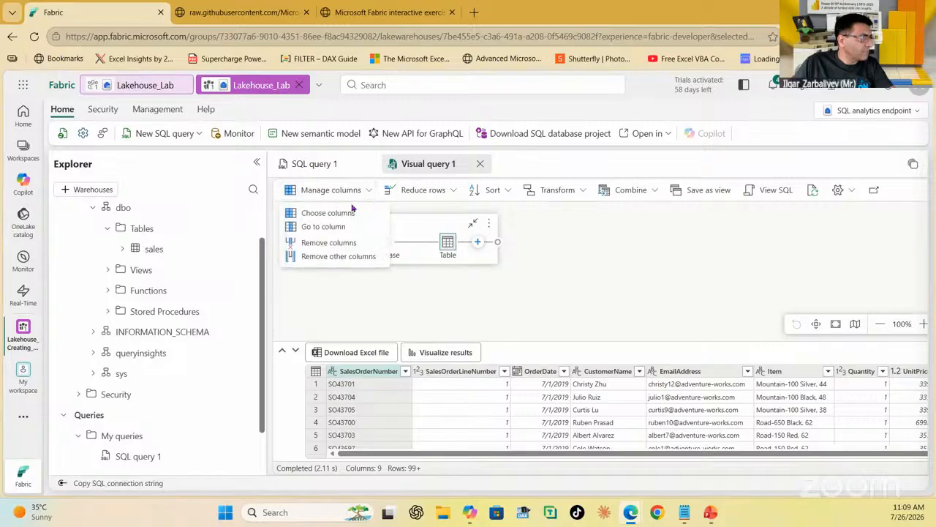
pyautogui.click(350, 215)
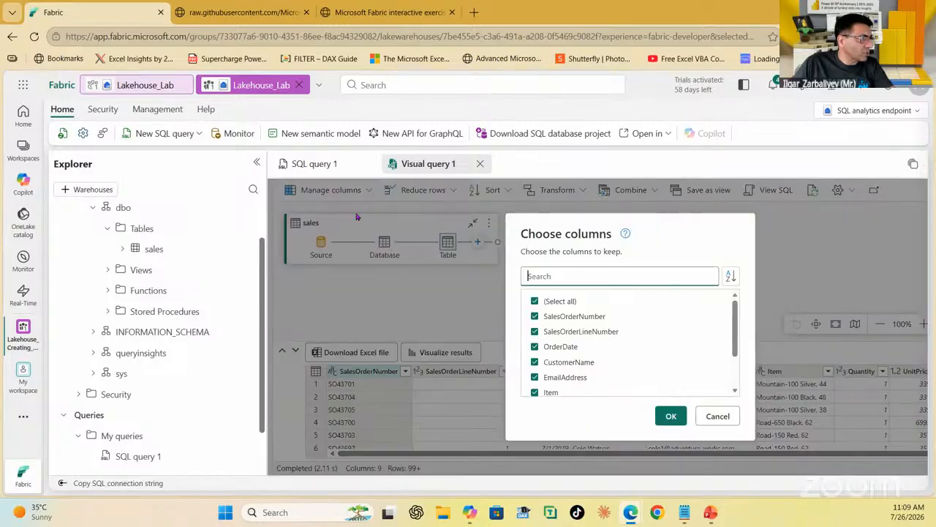
pyautogui.click(560, 303)
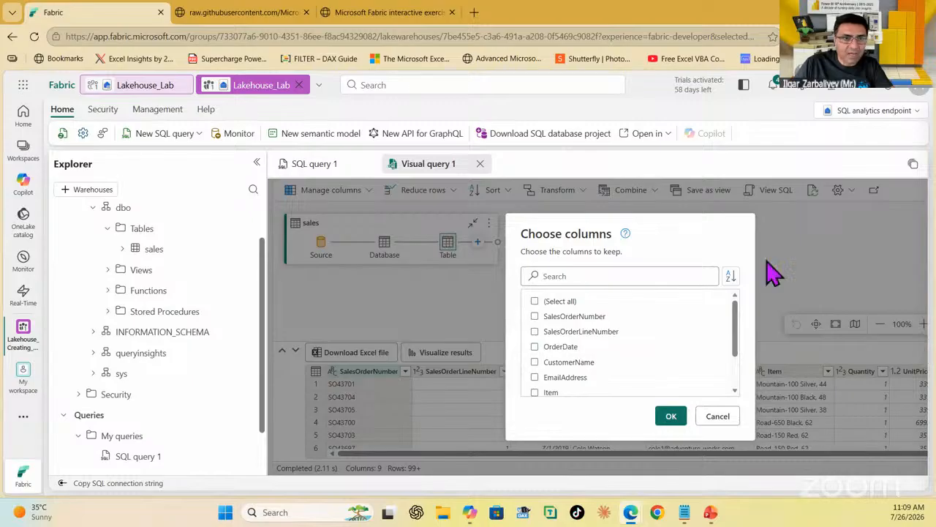
pyautogui.click(563, 318)
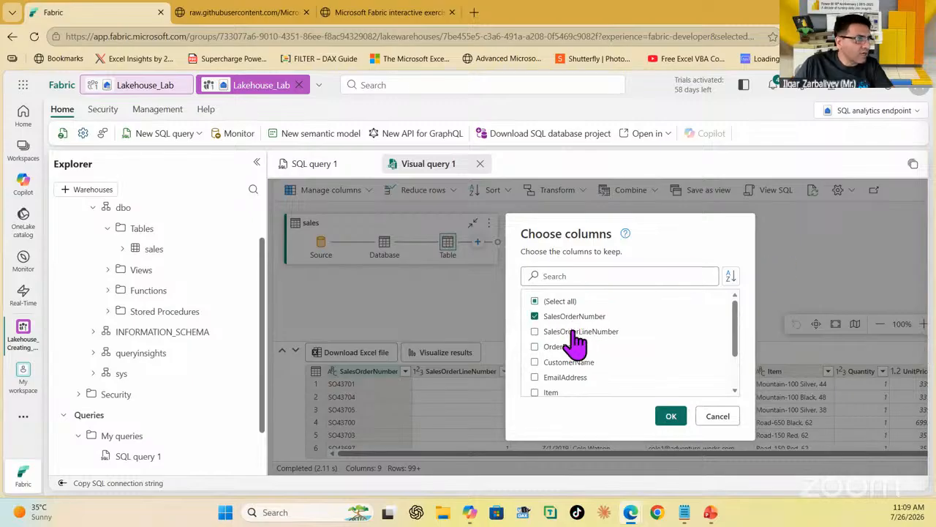
pyautogui.click(575, 333)
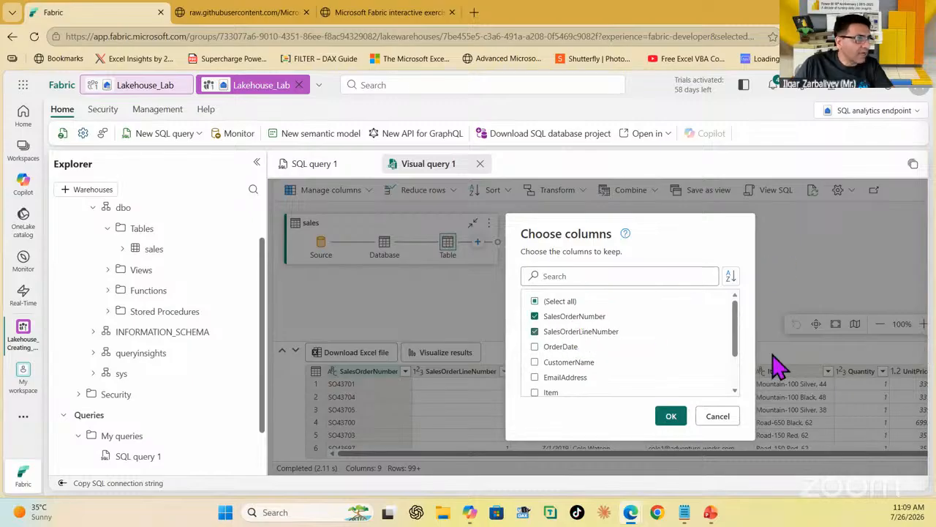
pyautogui.click(670, 415)
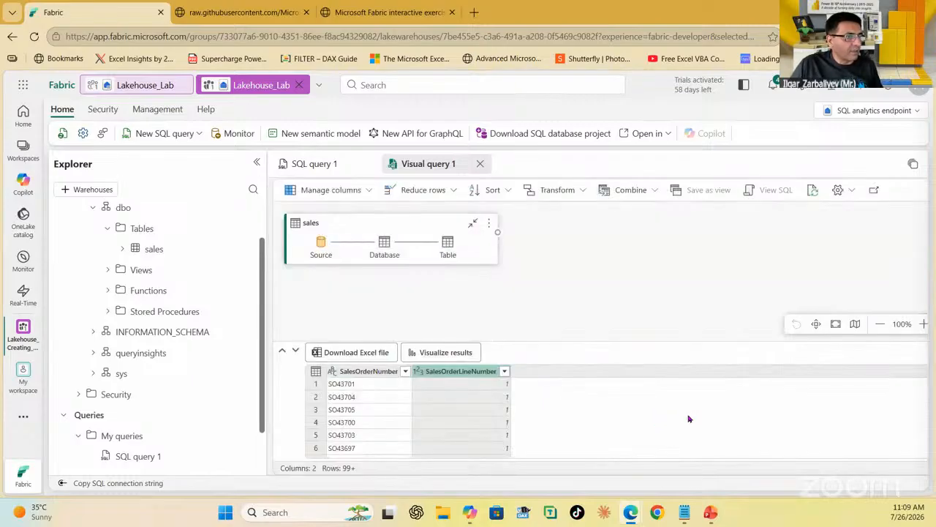
pyautogui.moveTo(594, 339); pyautogui.dragTo(592, 295)
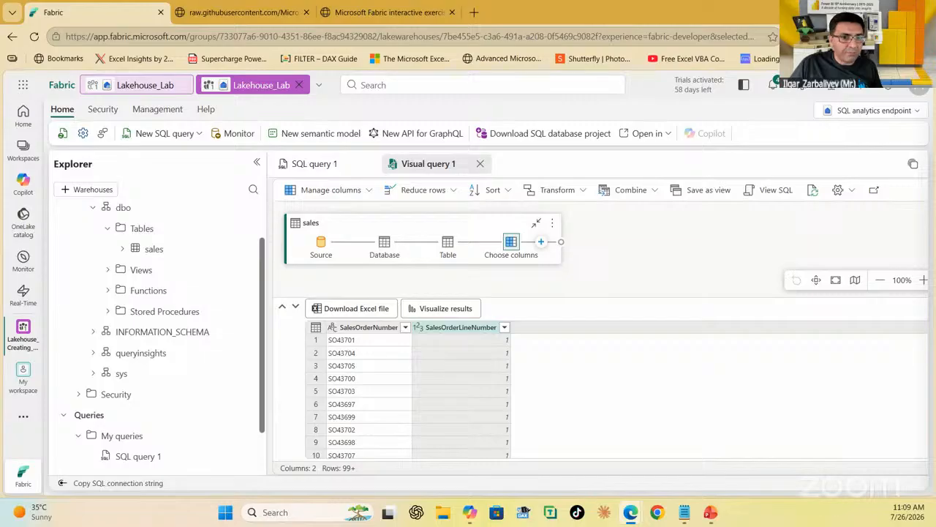
# - Start a Group by transformation on SalesOrderNumber and name the new column LineItems
pyautogui.click(584, 192)
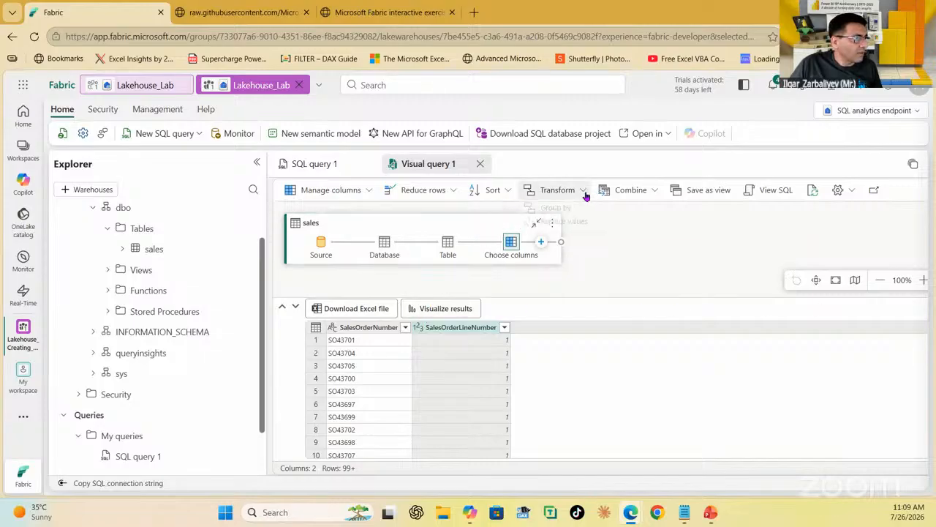
pyautogui.click(561, 210)
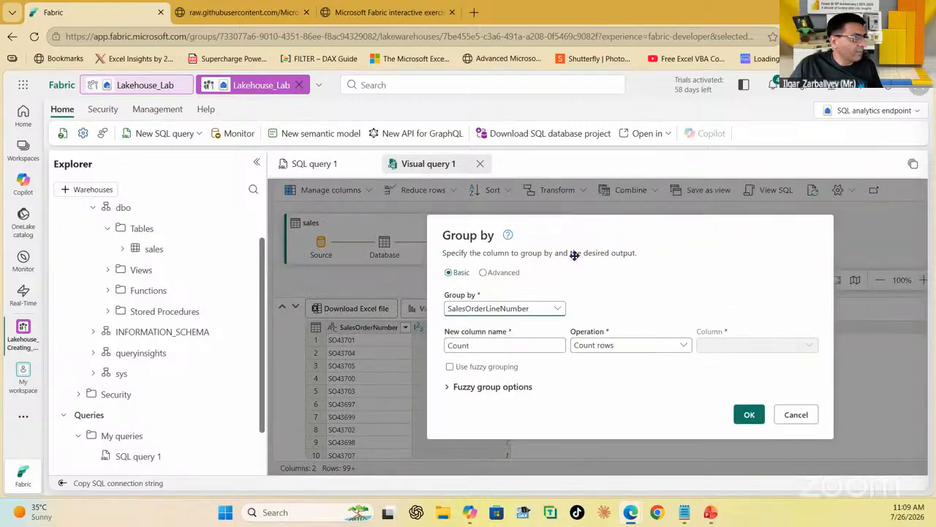
pyautogui.click(552, 308)
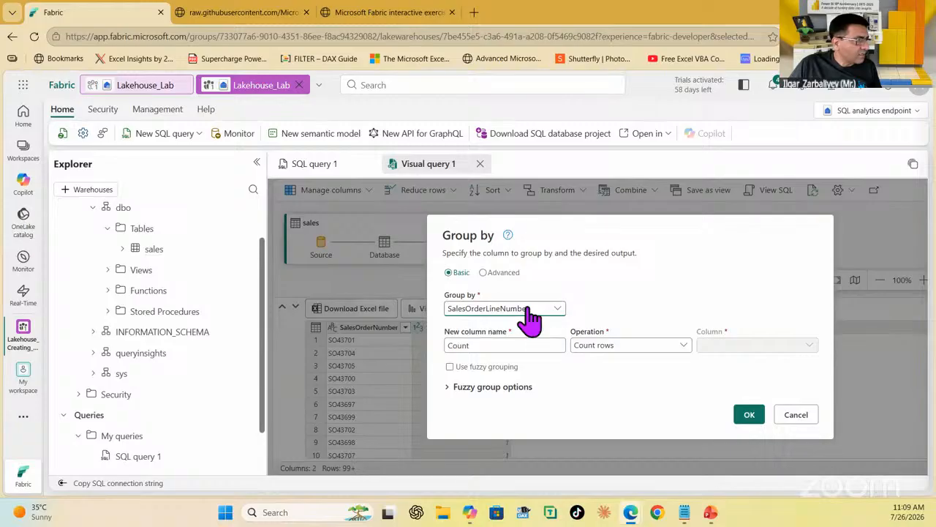
pyautogui.click(515, 325)
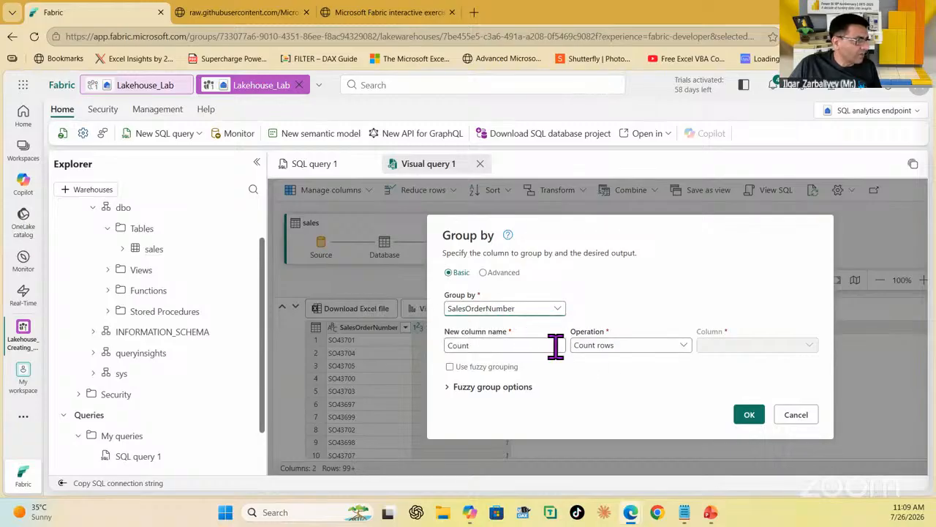
pyautogui.click(462, 344)
pyautogui.doubleClick(462, 344)
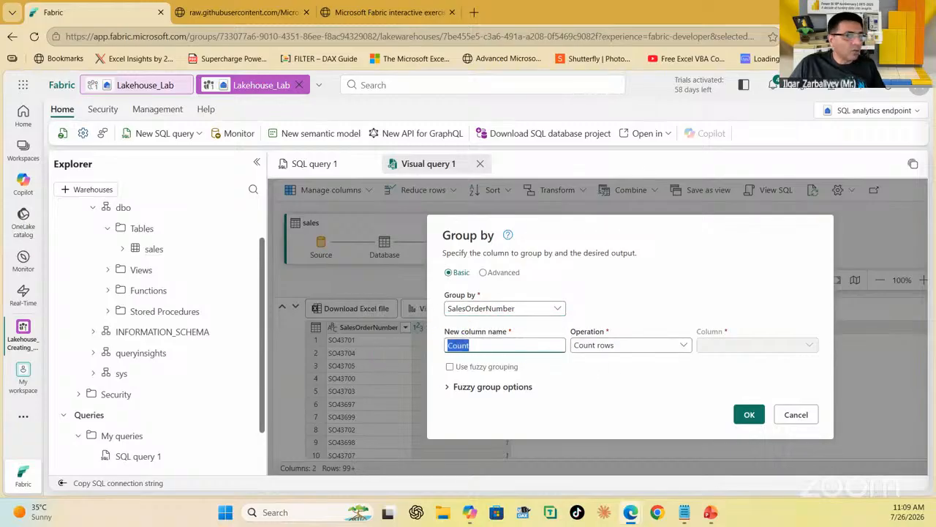
pyautogui.write('L')
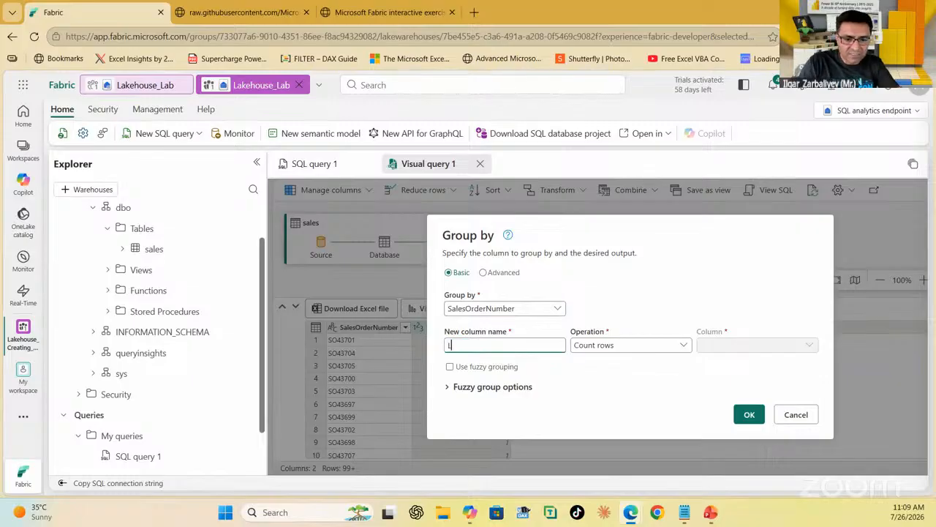
pyautogui.write('ineItems')
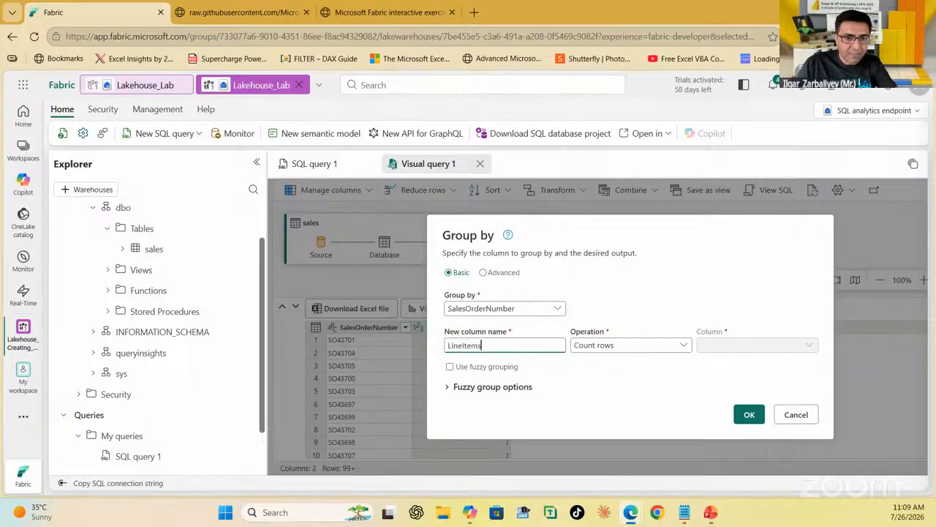
# - Set the grouping operation to Count distinct values of SalesOrderLineNumber and apply it to the query
pyautogui.click(613, 346)
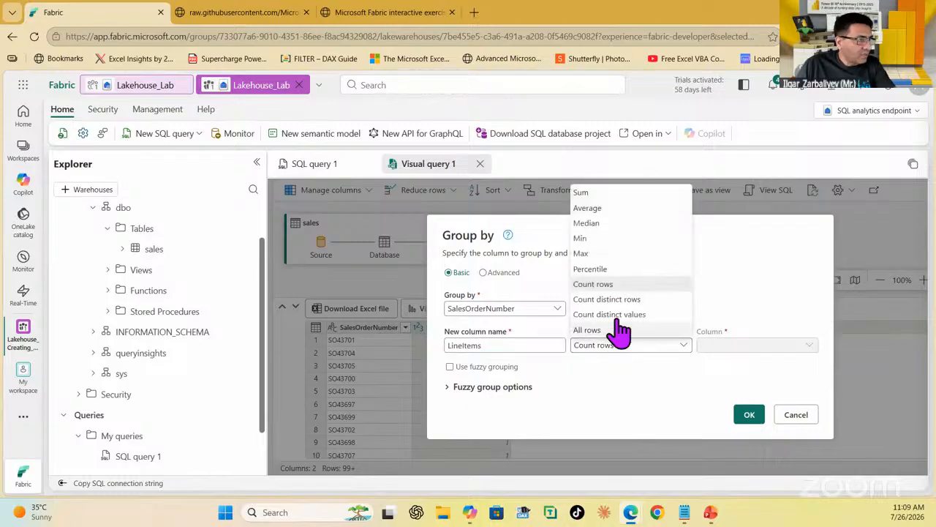
pyautogui.click(613, 314)
pyautogui.click(713, 349)
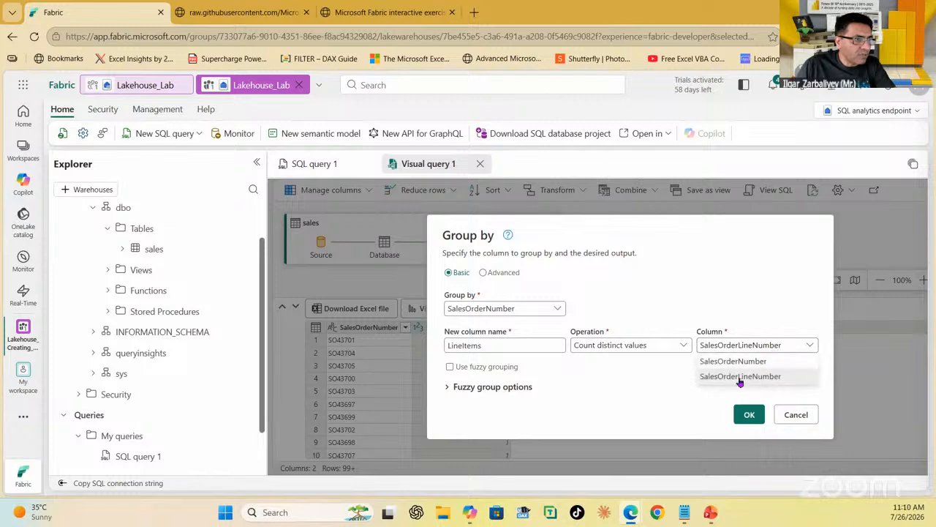
pyautogui.click(668, 371)
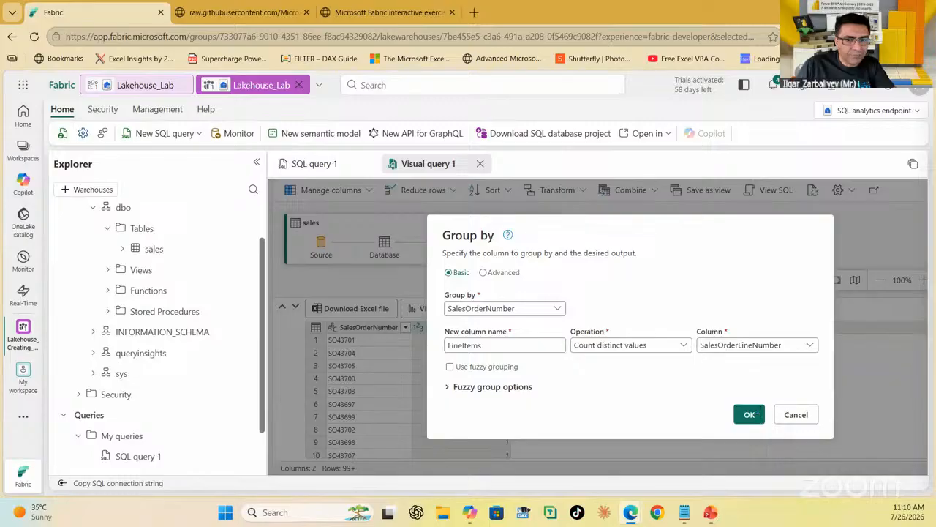
pyautogui.click(749, 414)
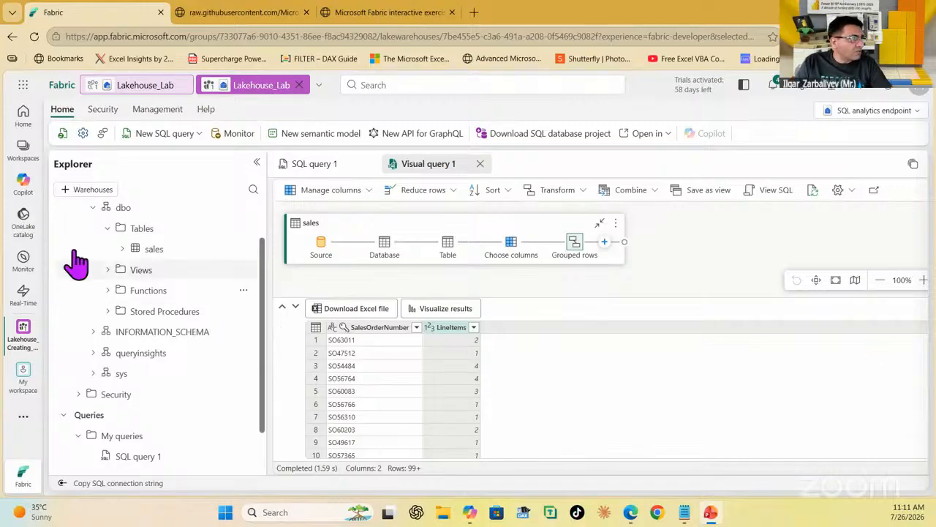
# - Return to the Lakehouse_Creating_WS workspace and delete it through its general workspace settings, confirming the removal
pyautogui.click(32, 159)
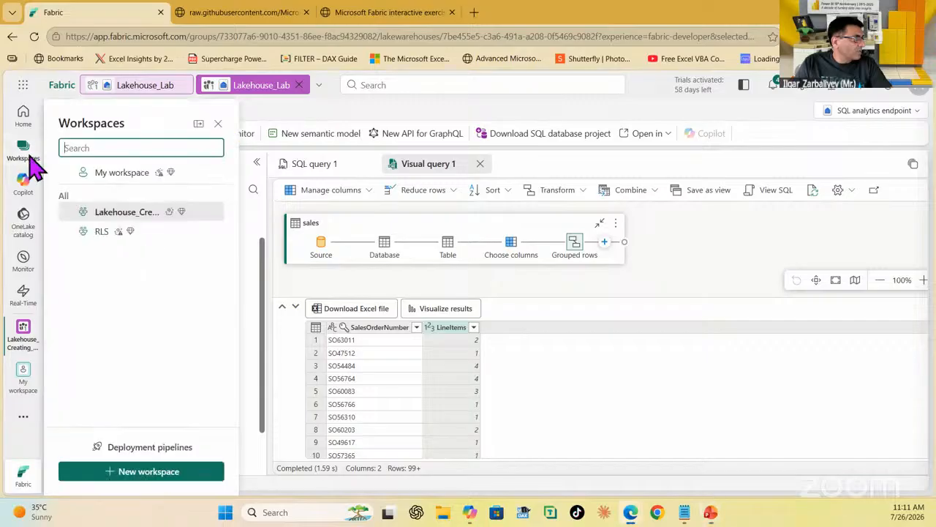
pyautogui.click(99, 212)
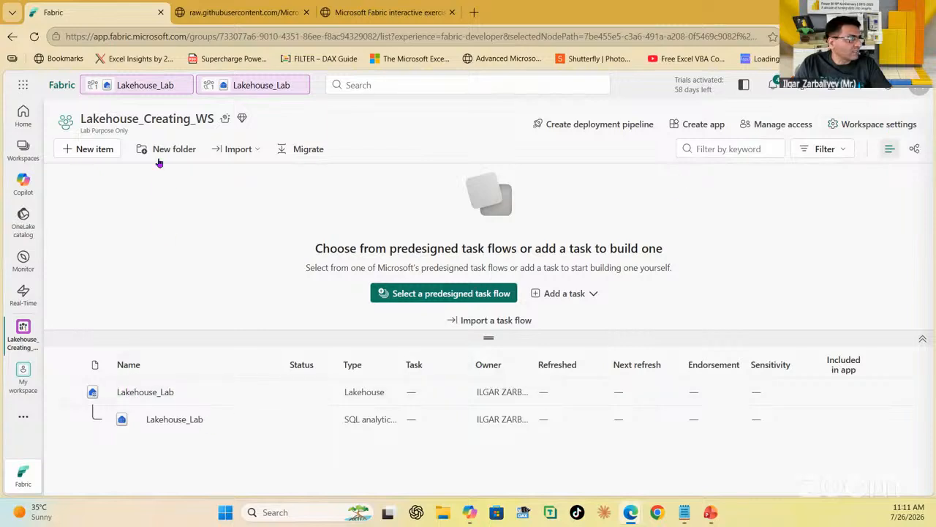
pyautogui.click(878, 125)
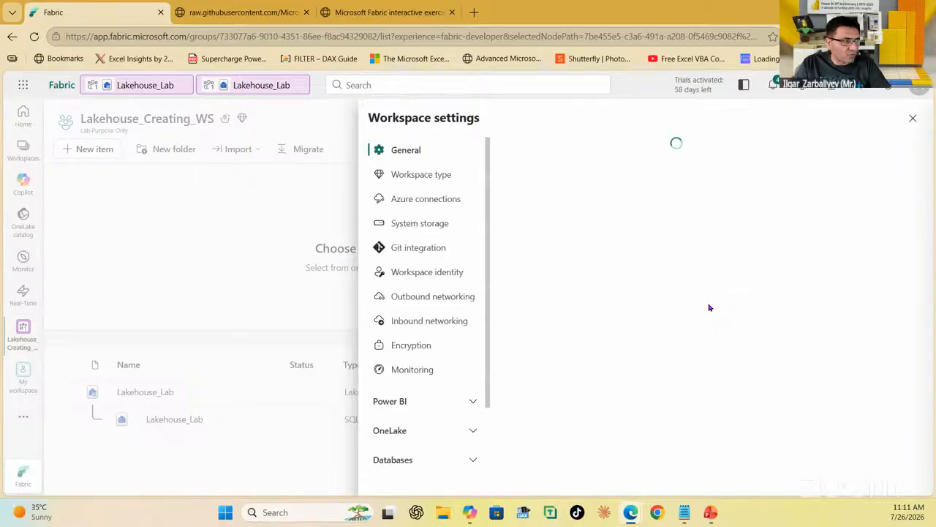
pyautogui.scroll(-2, 721, 321)
pyautogui.scroll(-5, 727, 348)
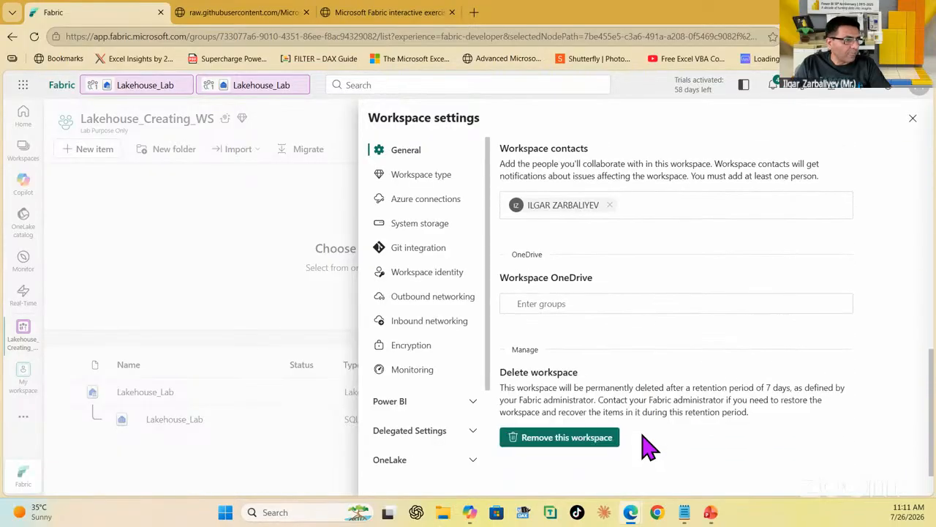
pyautogui.click(593, 441)
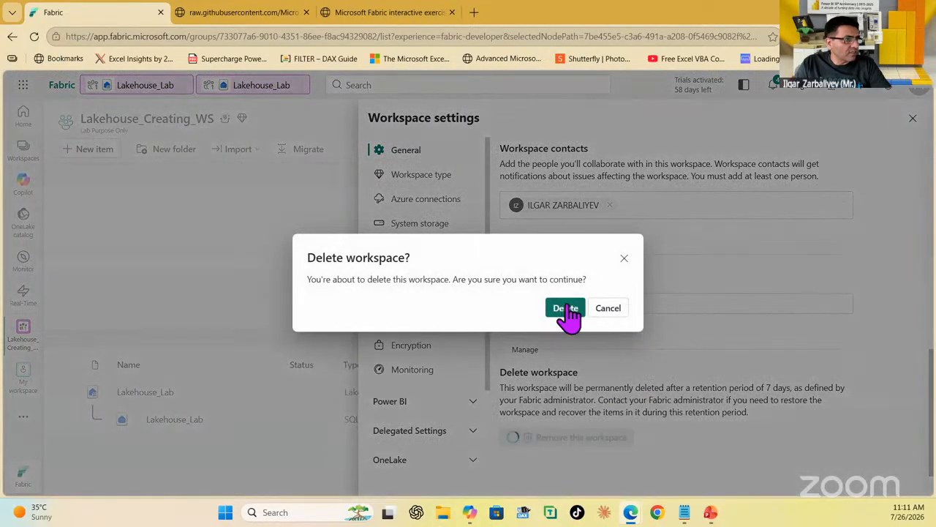
pyautogui.click(565, 307)
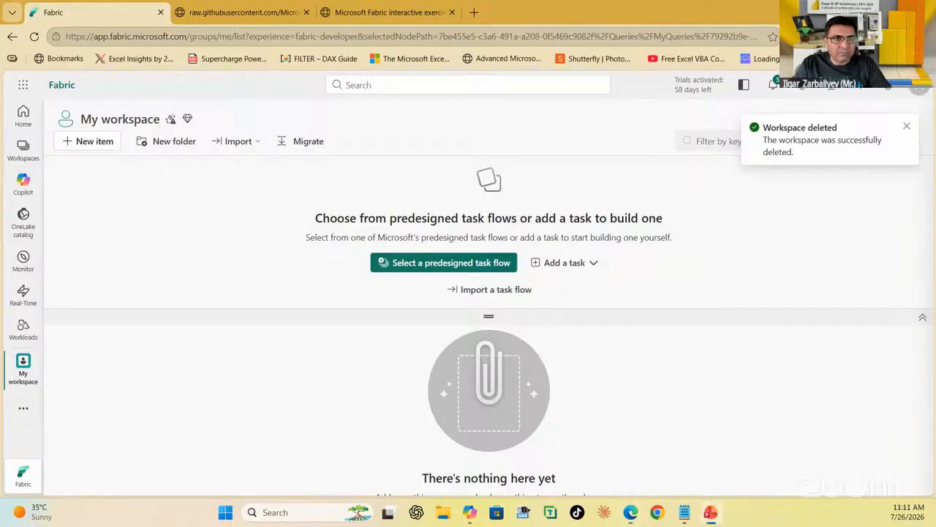
pyautogui.click(711, 512)
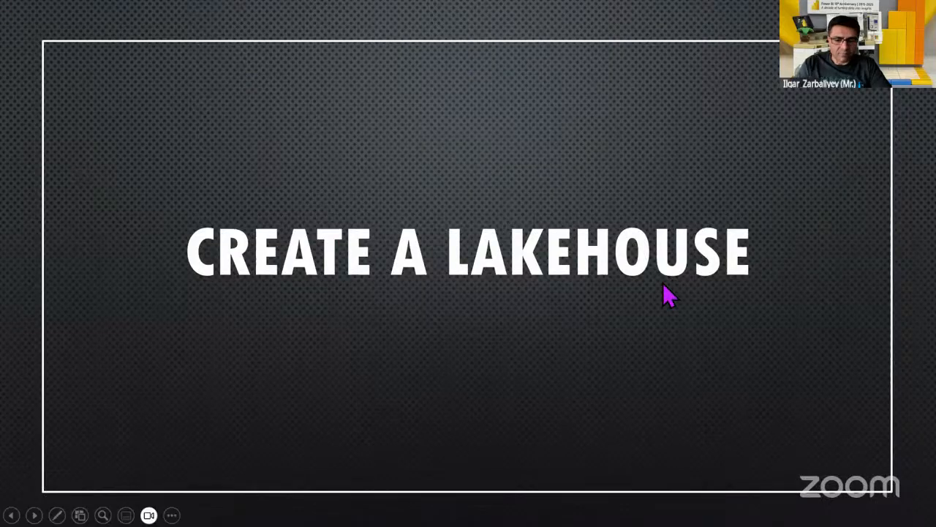
pyautogui.press('Right')
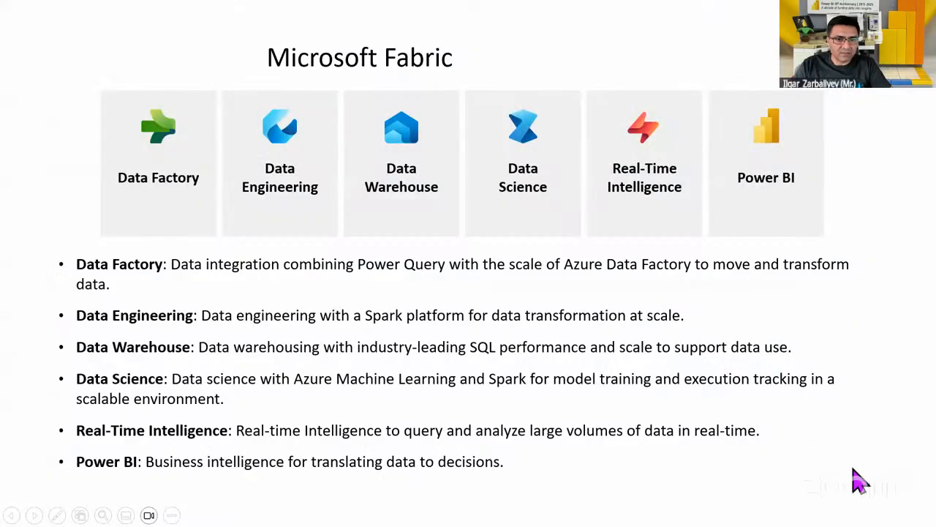
pyautogui.press('Right')
pyautogui.press('Right')
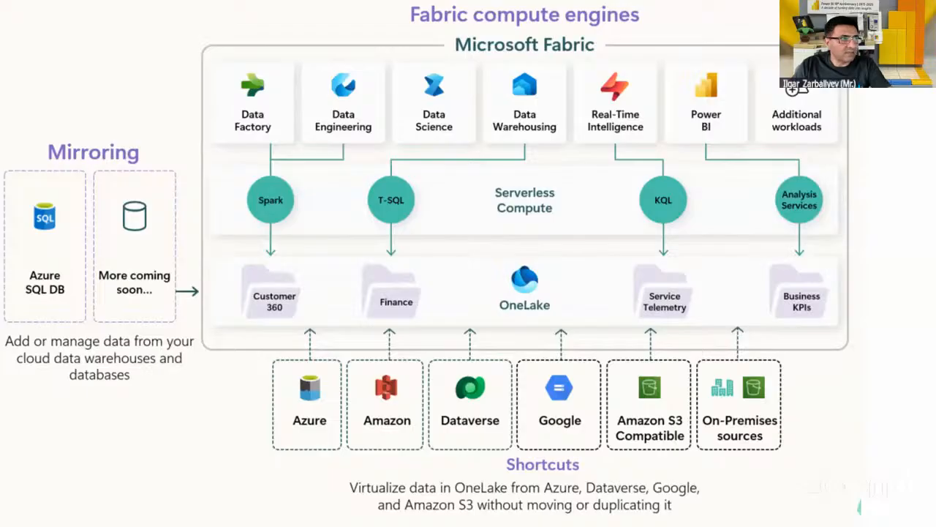
pyautogui.hotkey('alt', 'Tab')
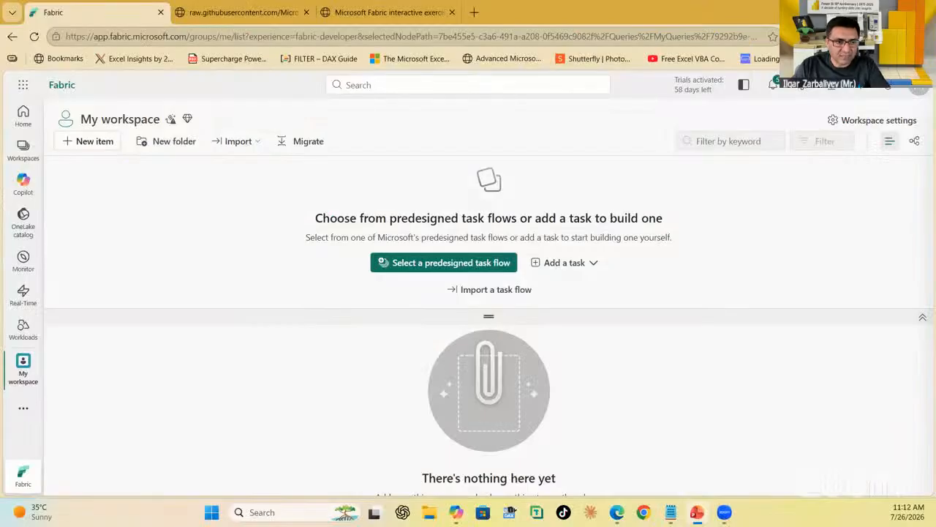